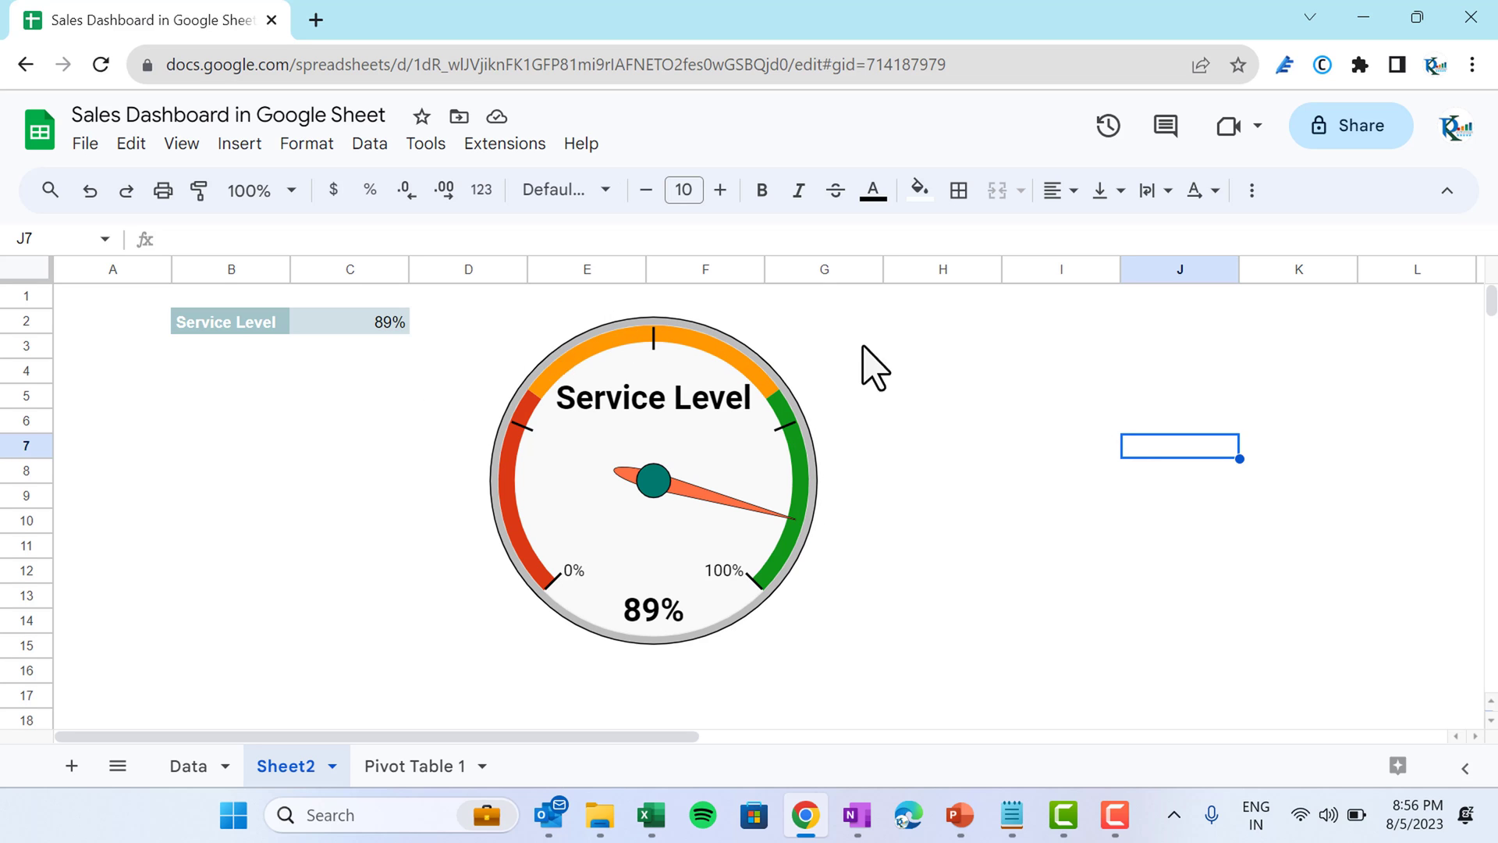
Step: Force the RANDBETWEEN Service Level in C2 to recalculate until the gauge reads 31%
left_click(296, 390)
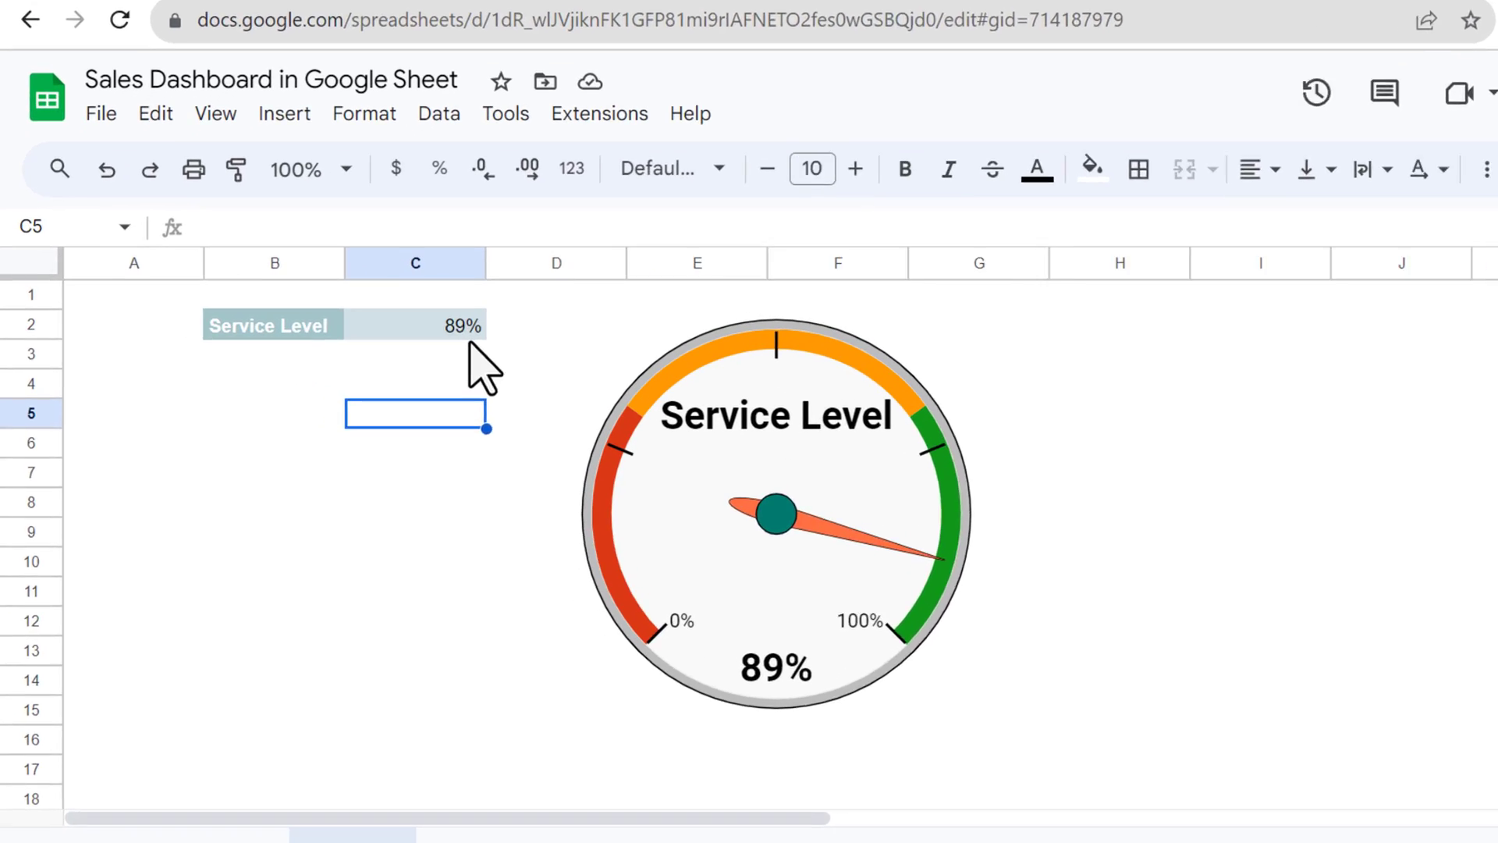
left_click_drag(566, 628, 512, 659)
left_click(551, 470)
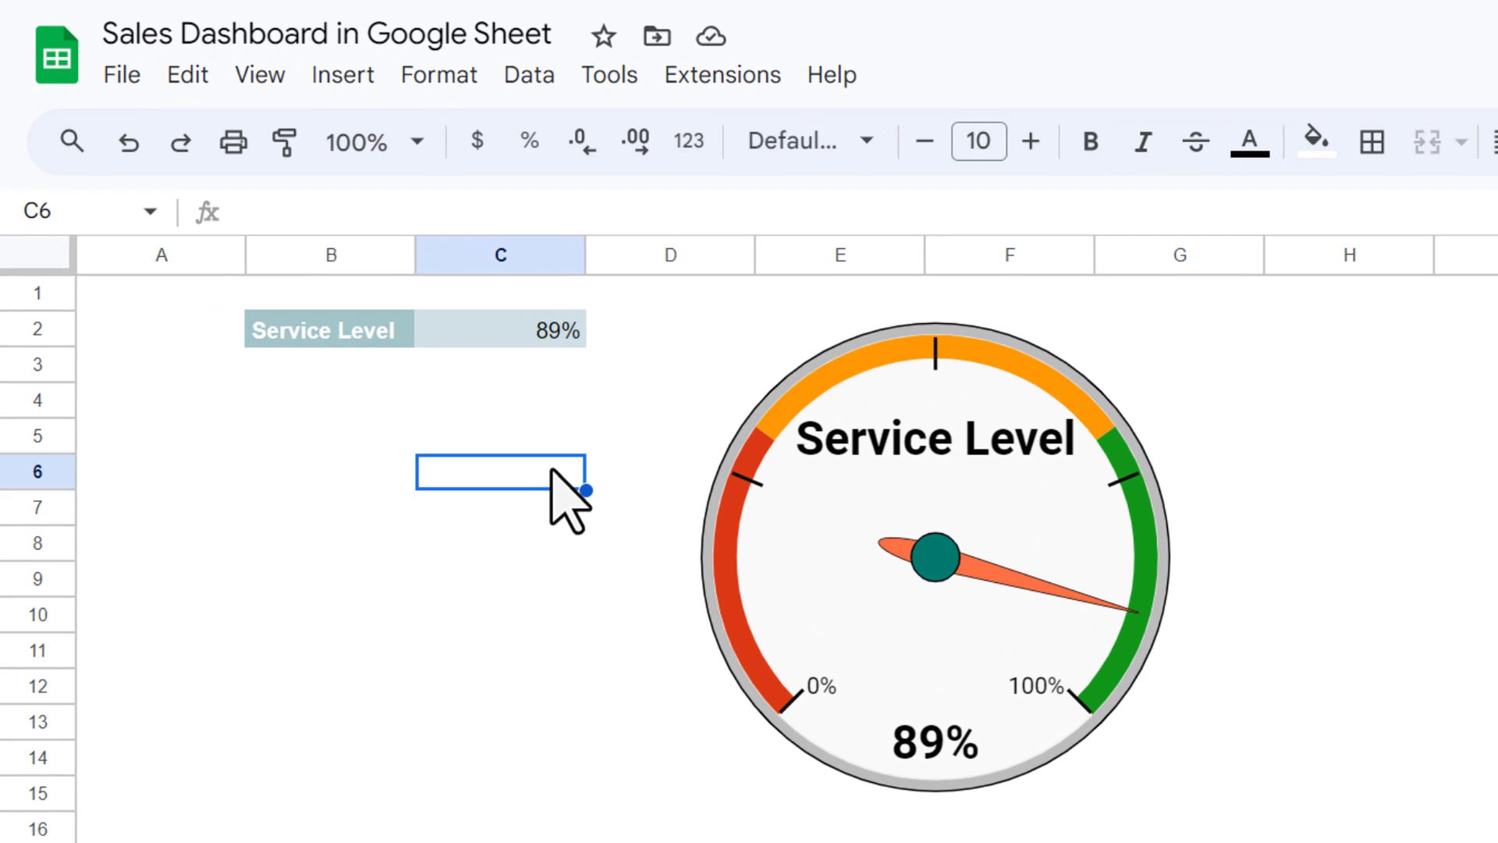
key("Delete")
key("Delete")
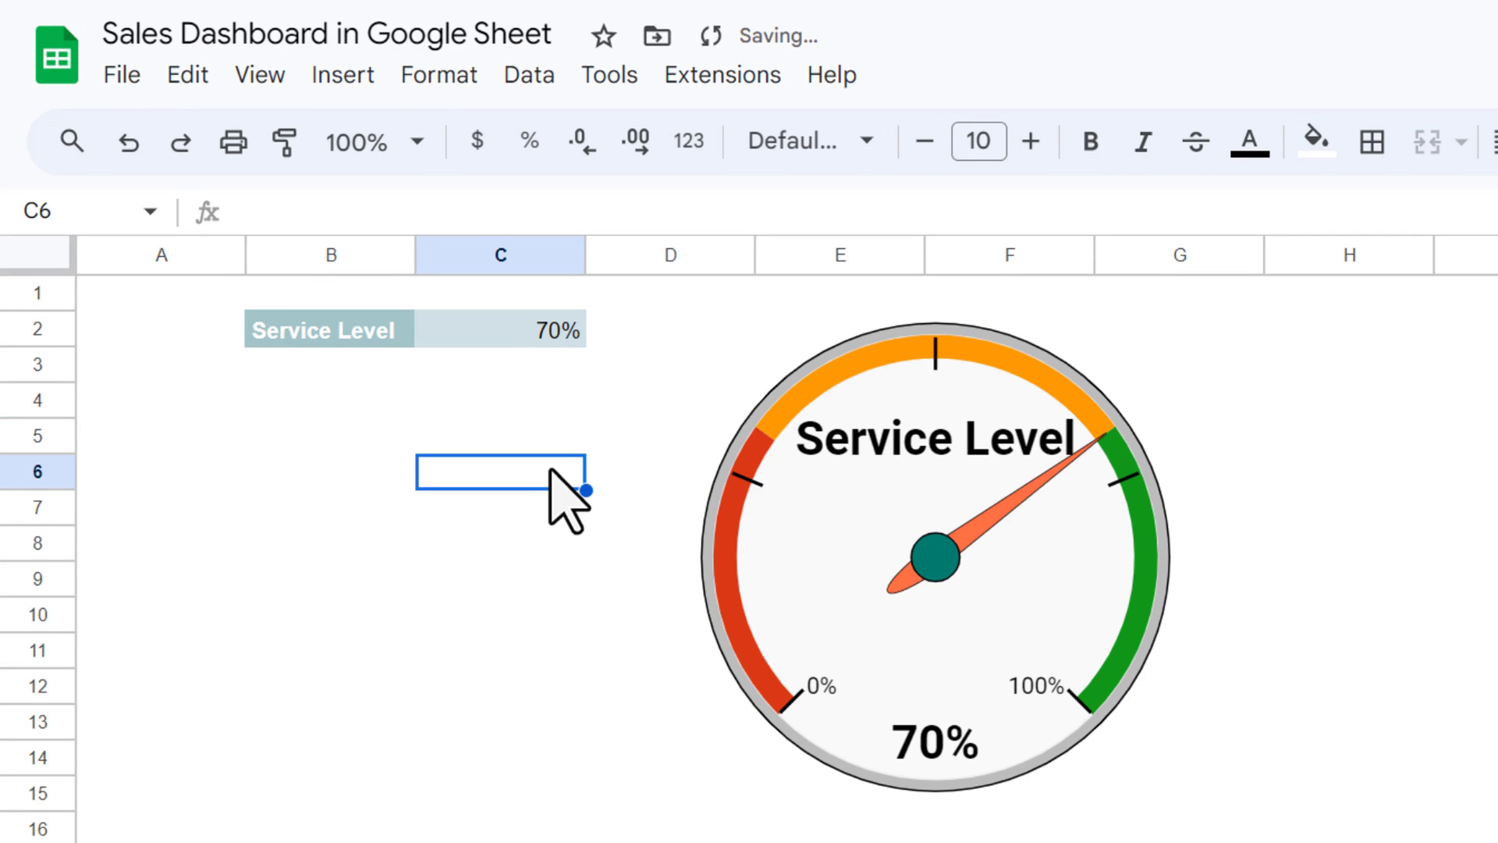
key("Delete")
key("Delete")
key("Delete")
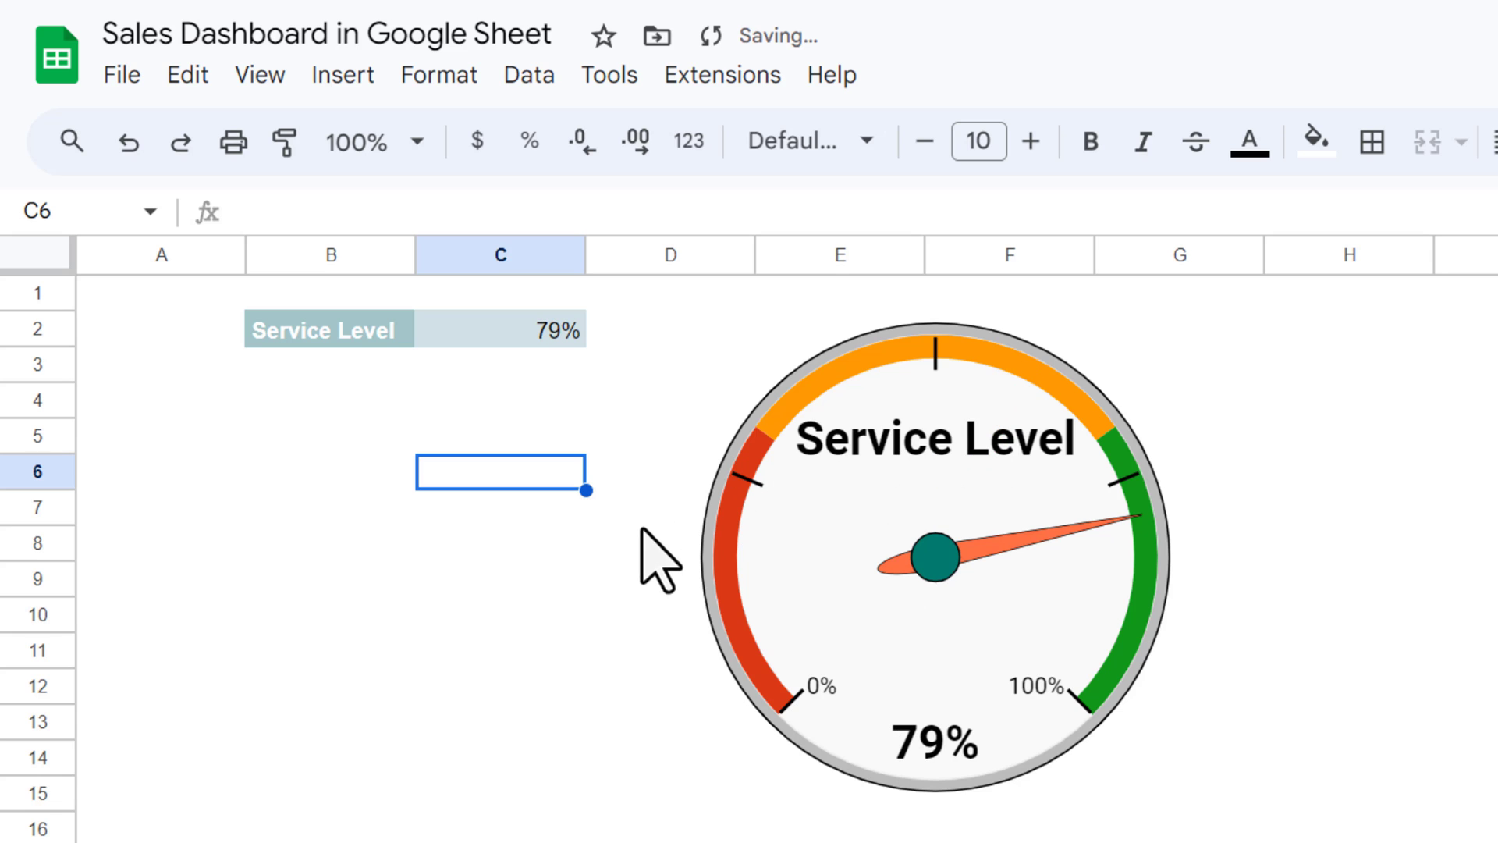
key("Delete")
key("Delete")
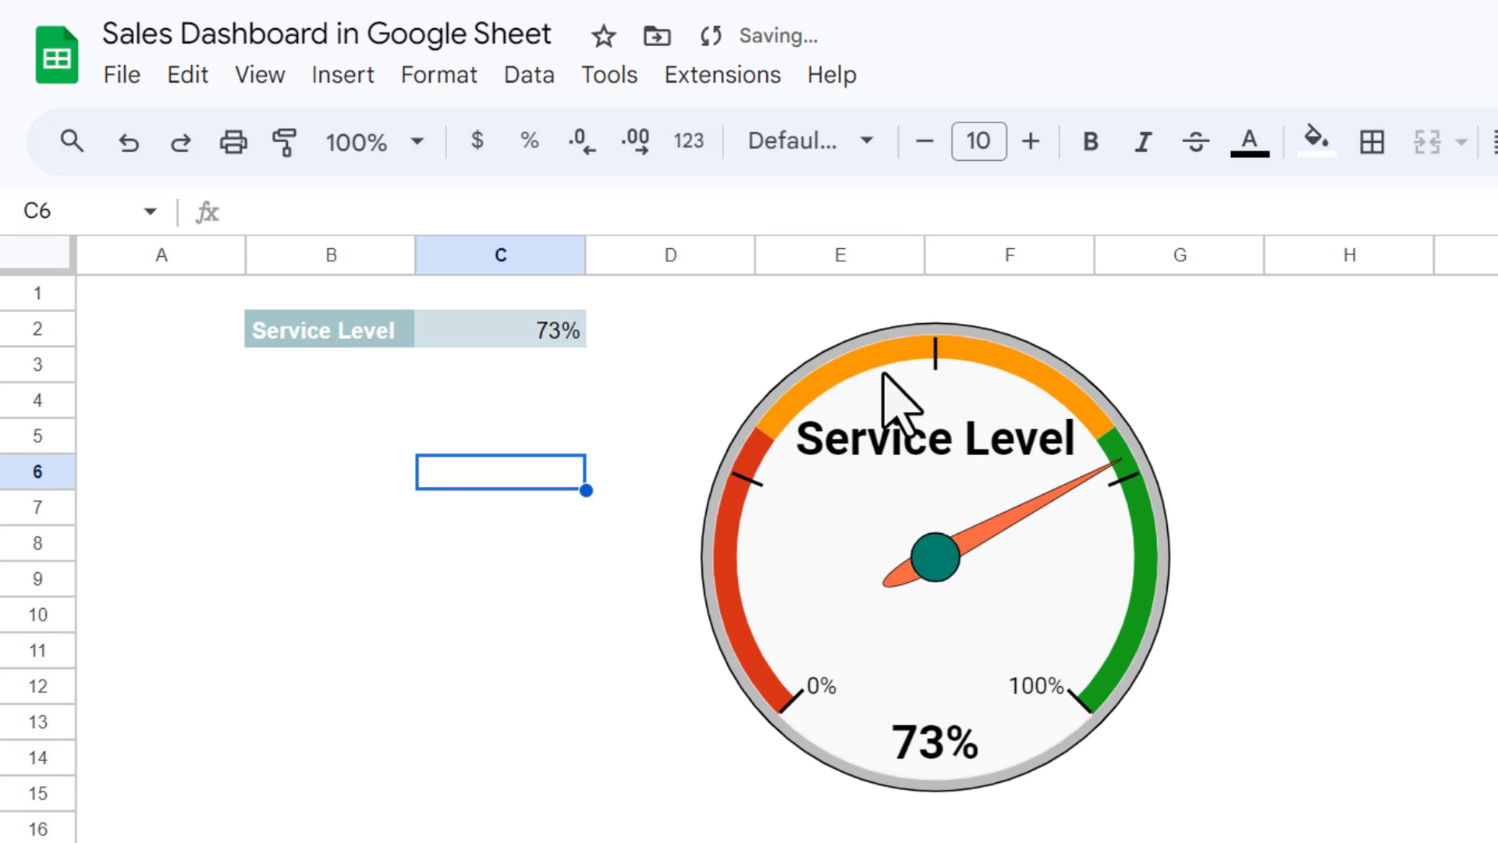
key("Delete")
key("Delete")
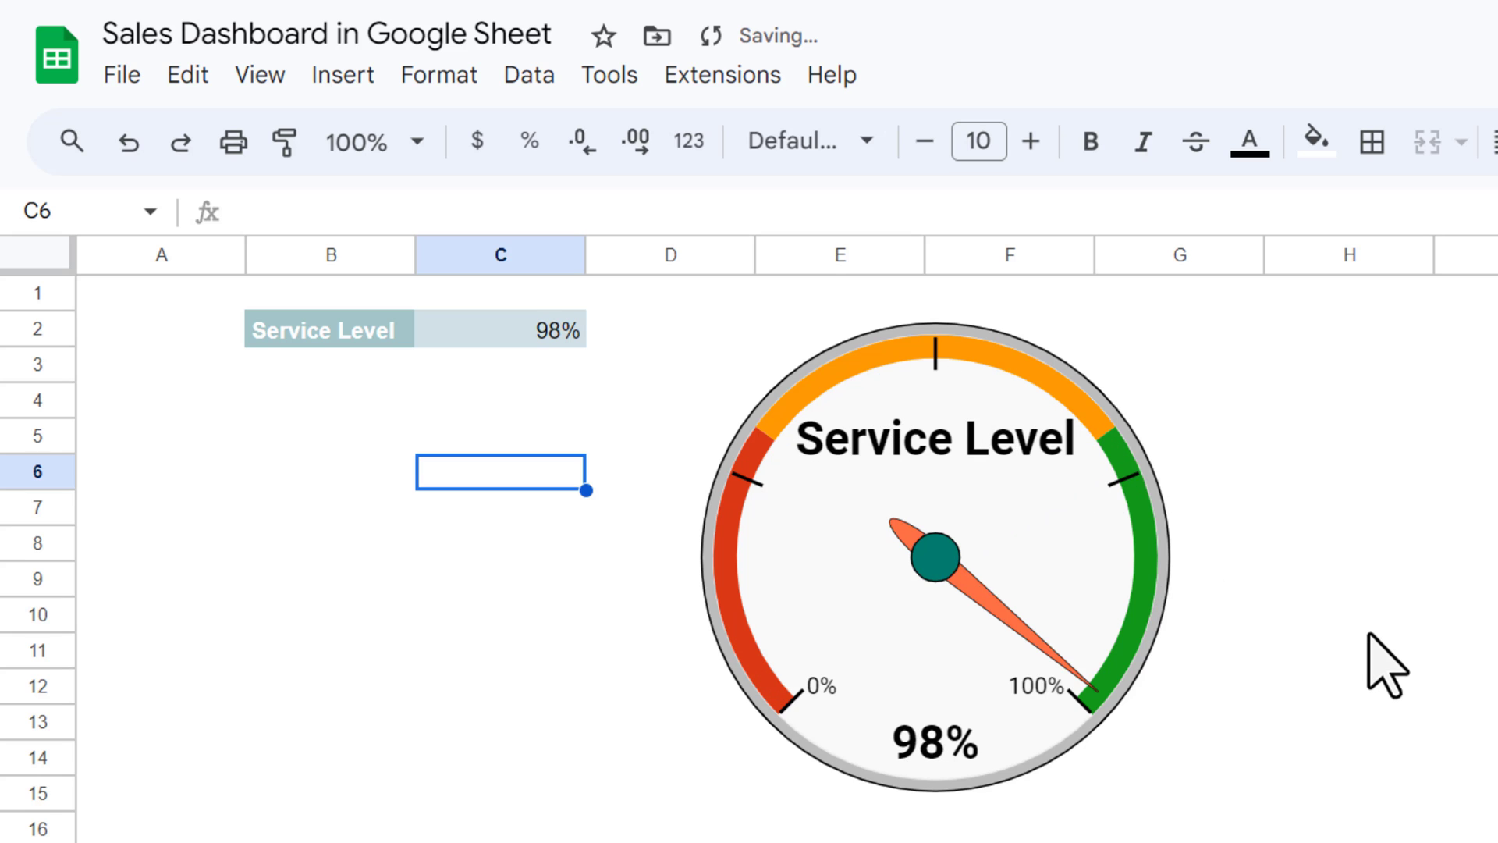
key("Delete")
key("Delete")
key("Delete")
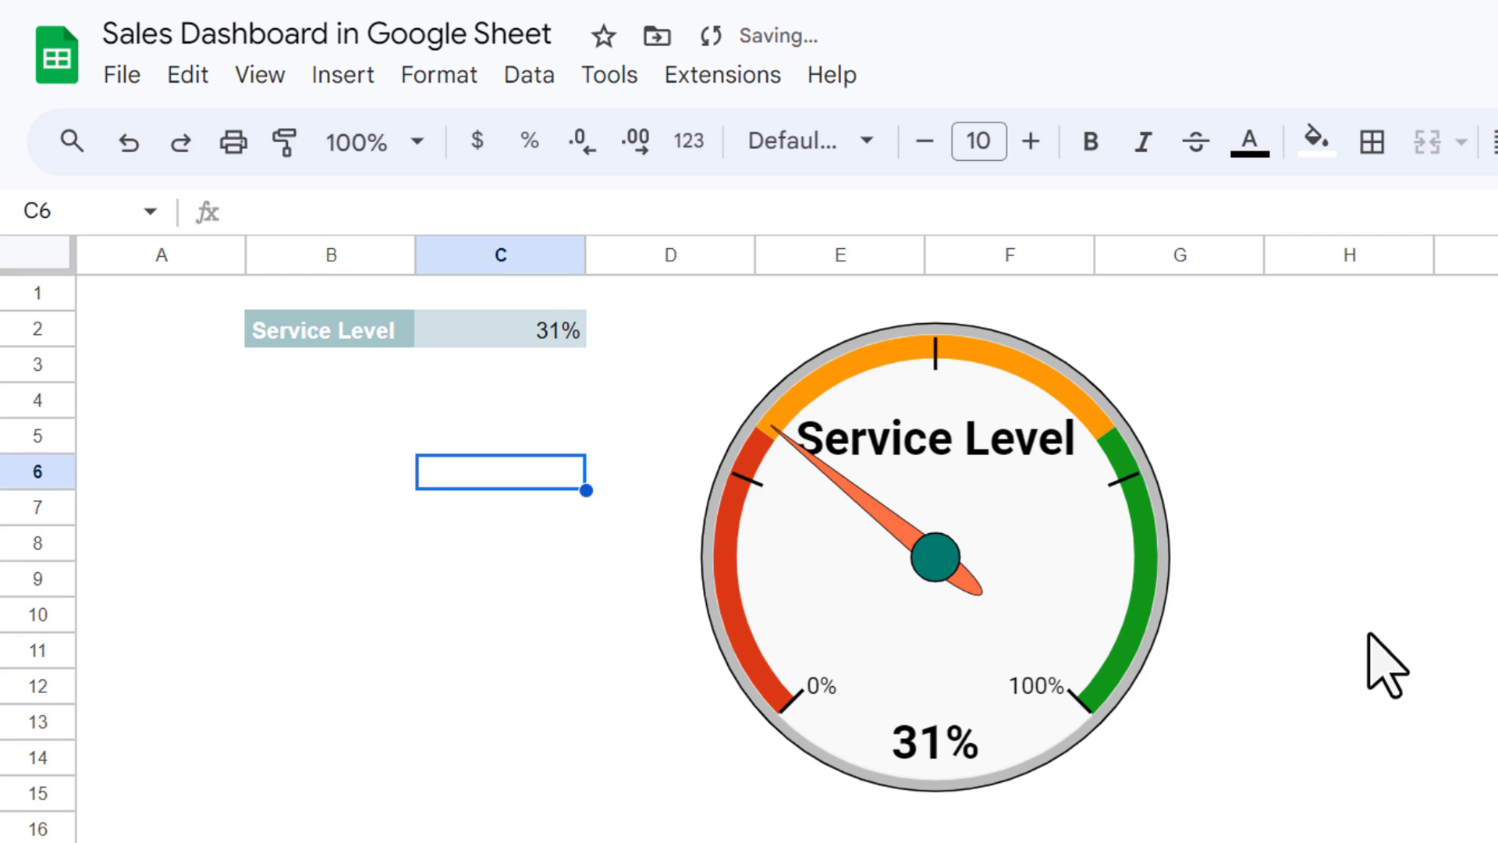
left_click(1397, 612)
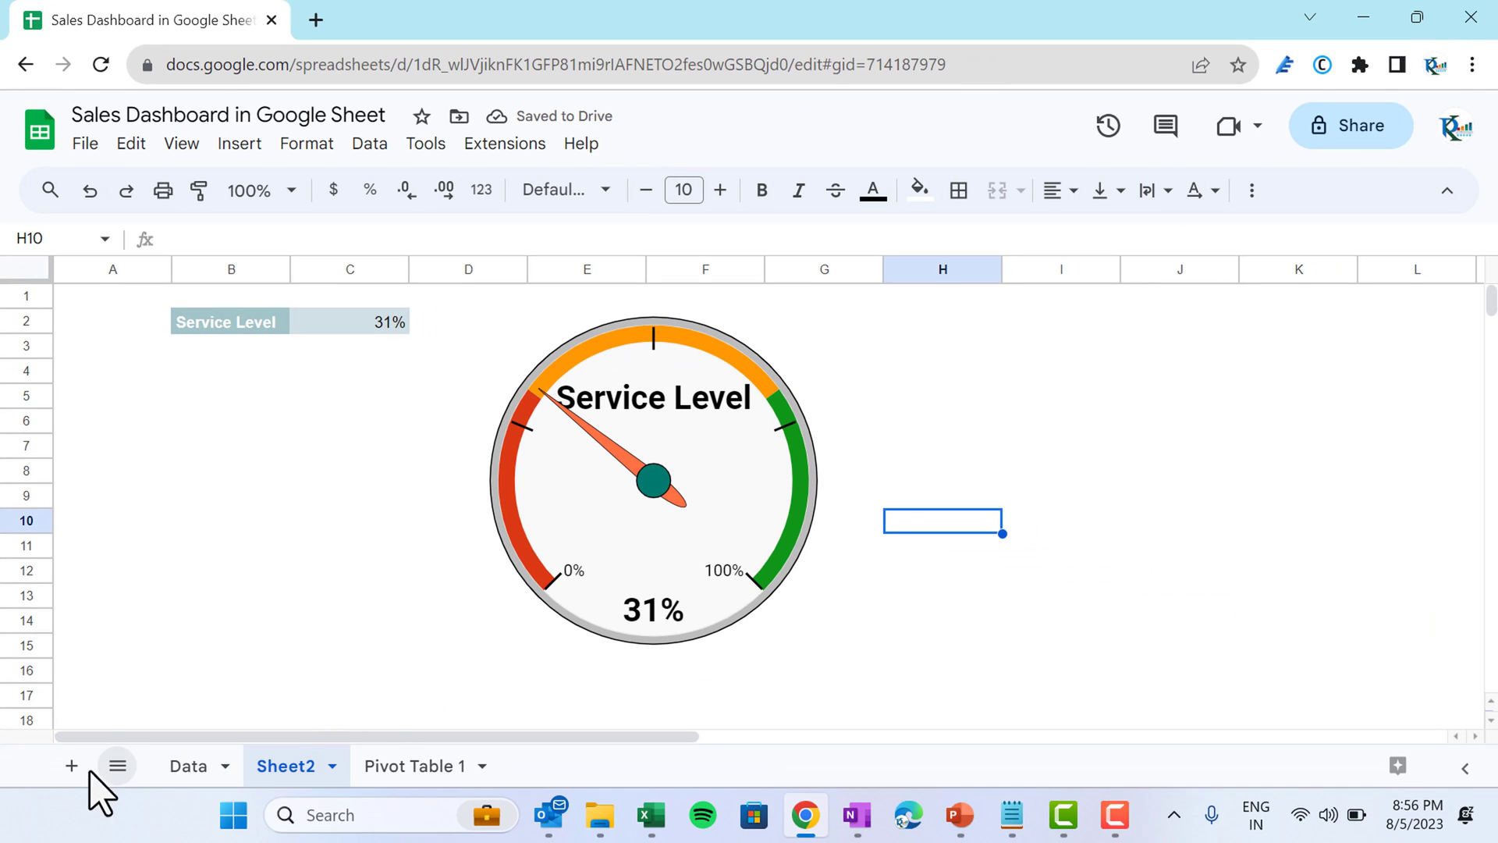
Step: Add Sheet3 with the label 'Service level' in B2 and 78% in C2
left_click(71, 765)
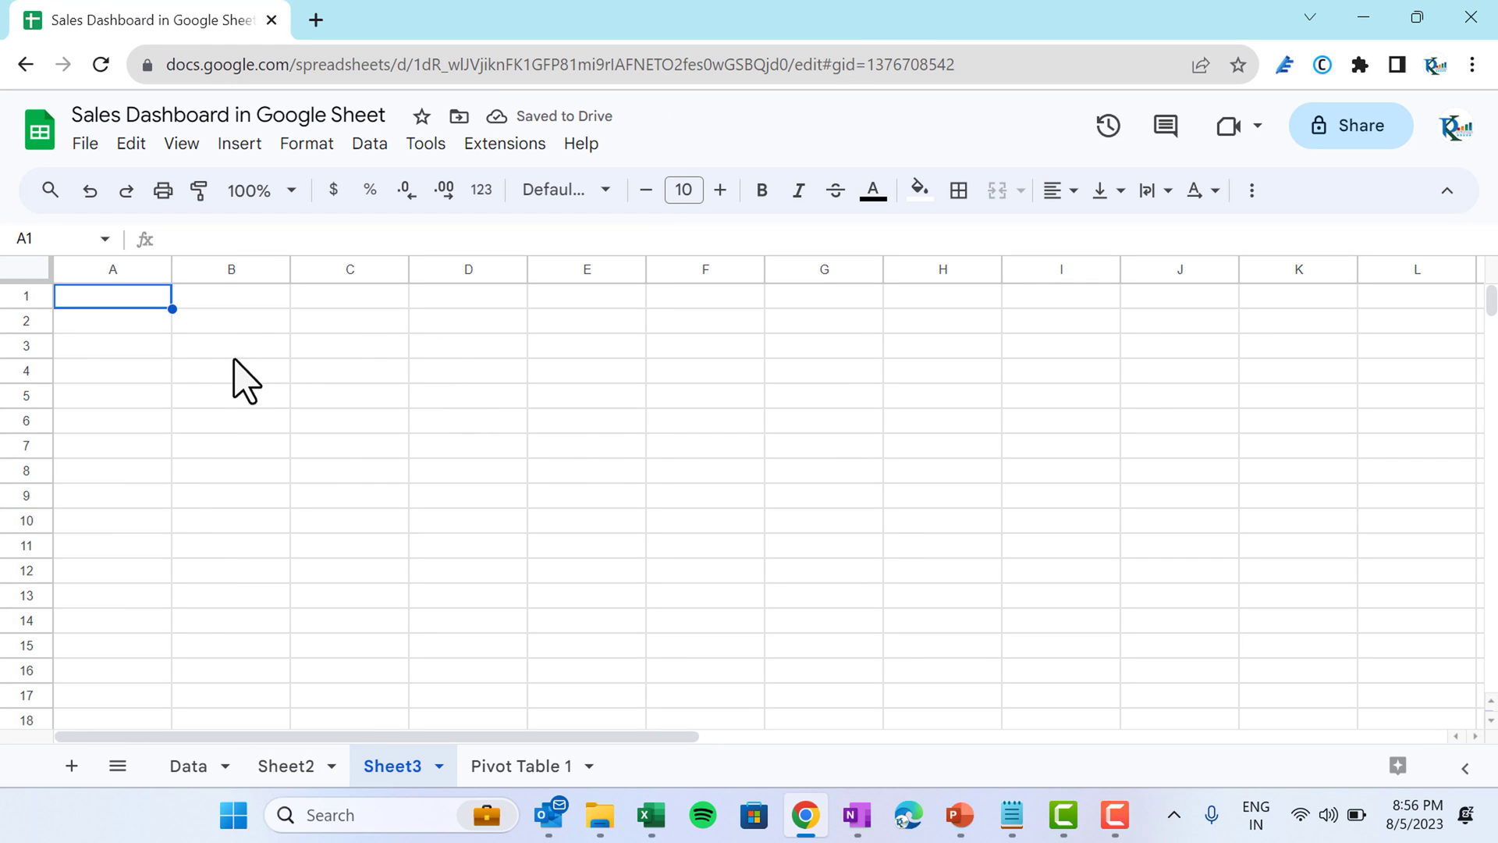
left_click(234, 321)
type("Ser")
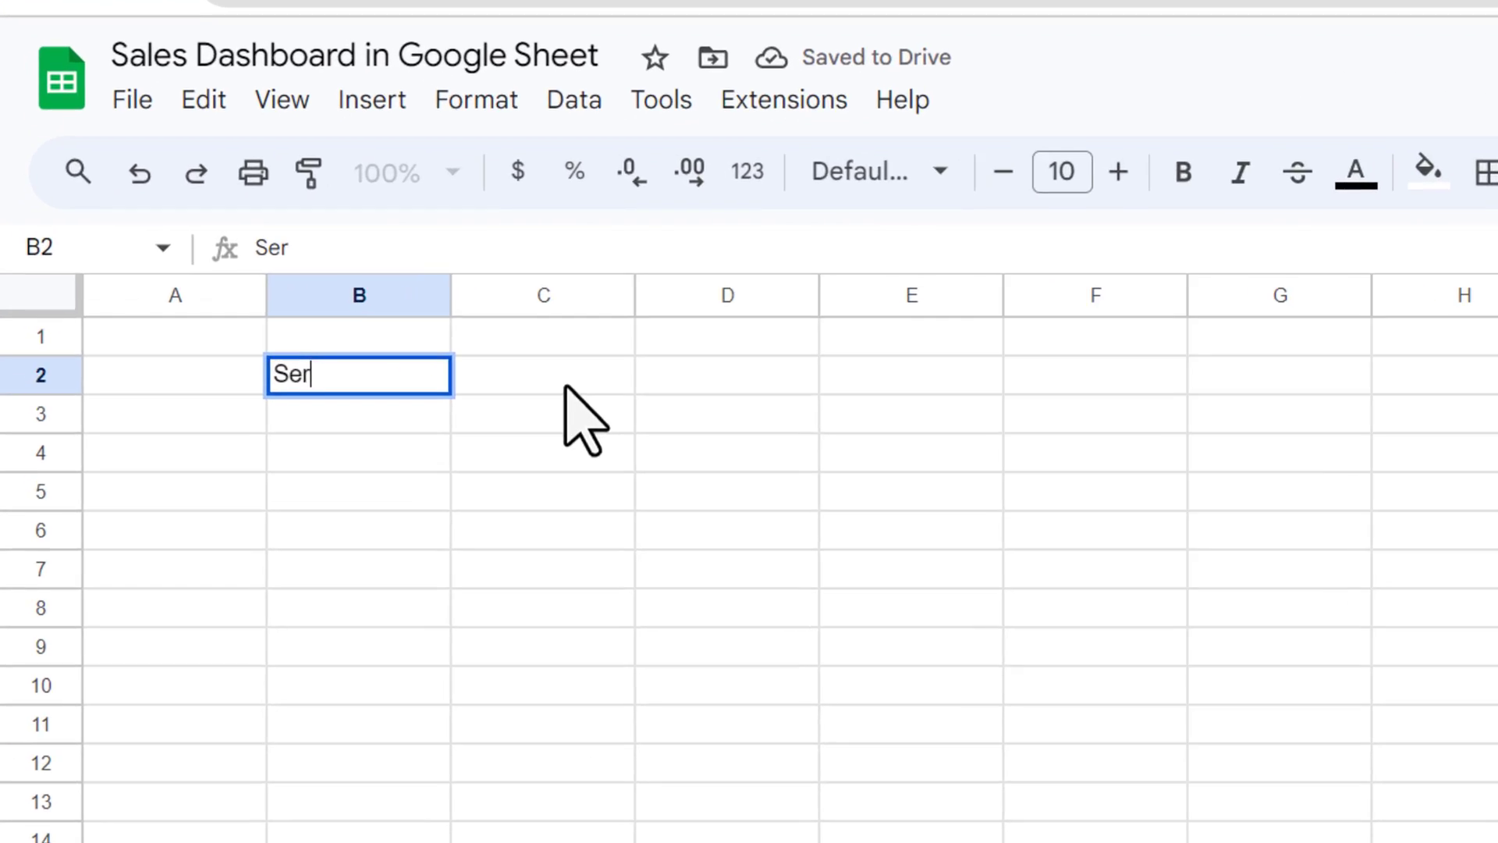
type("vice level")
key("Tab")
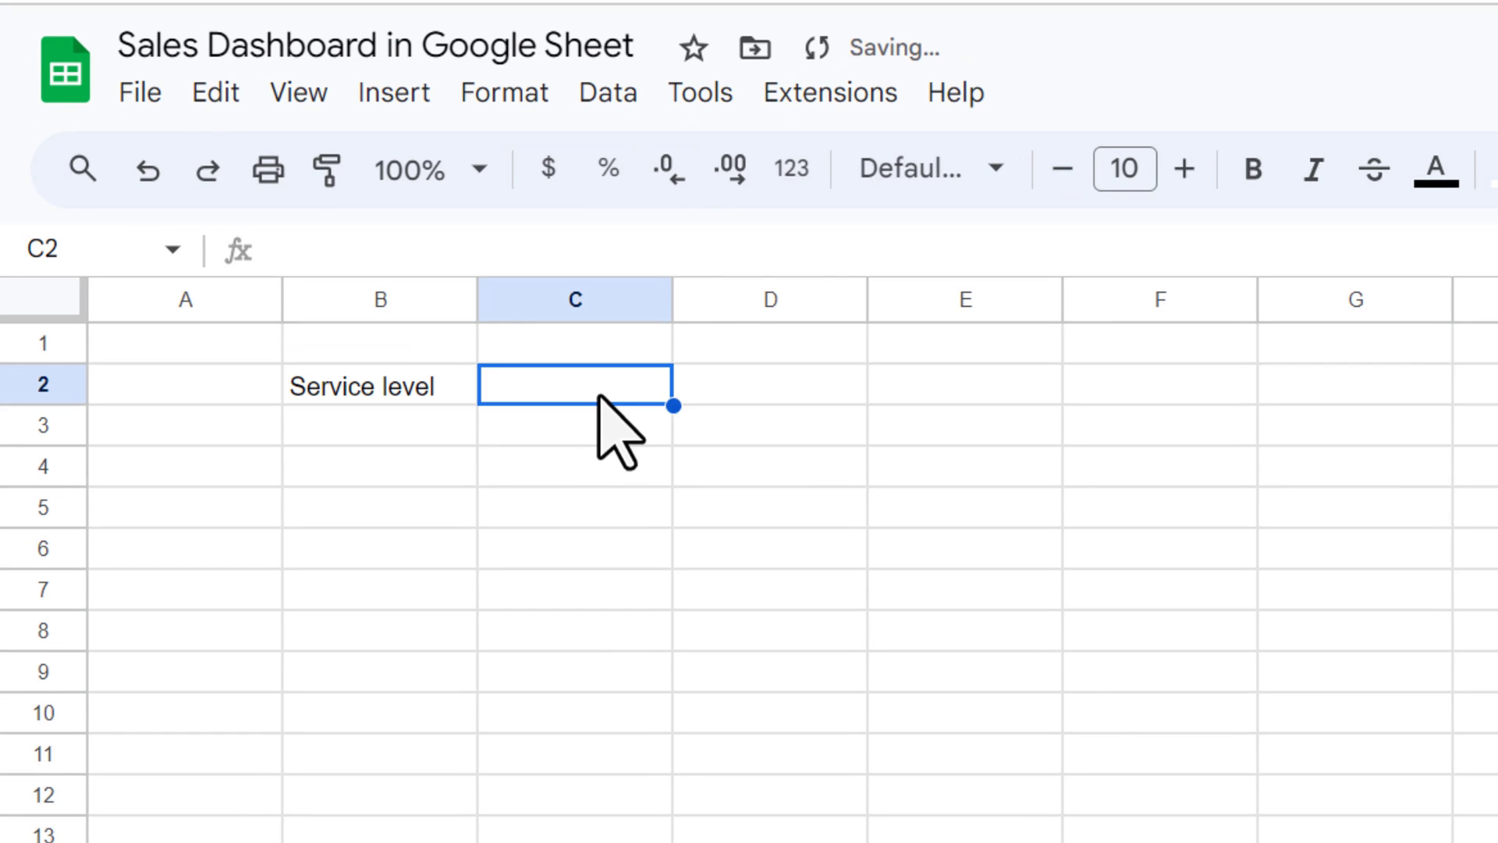
type("78")
key("Return")
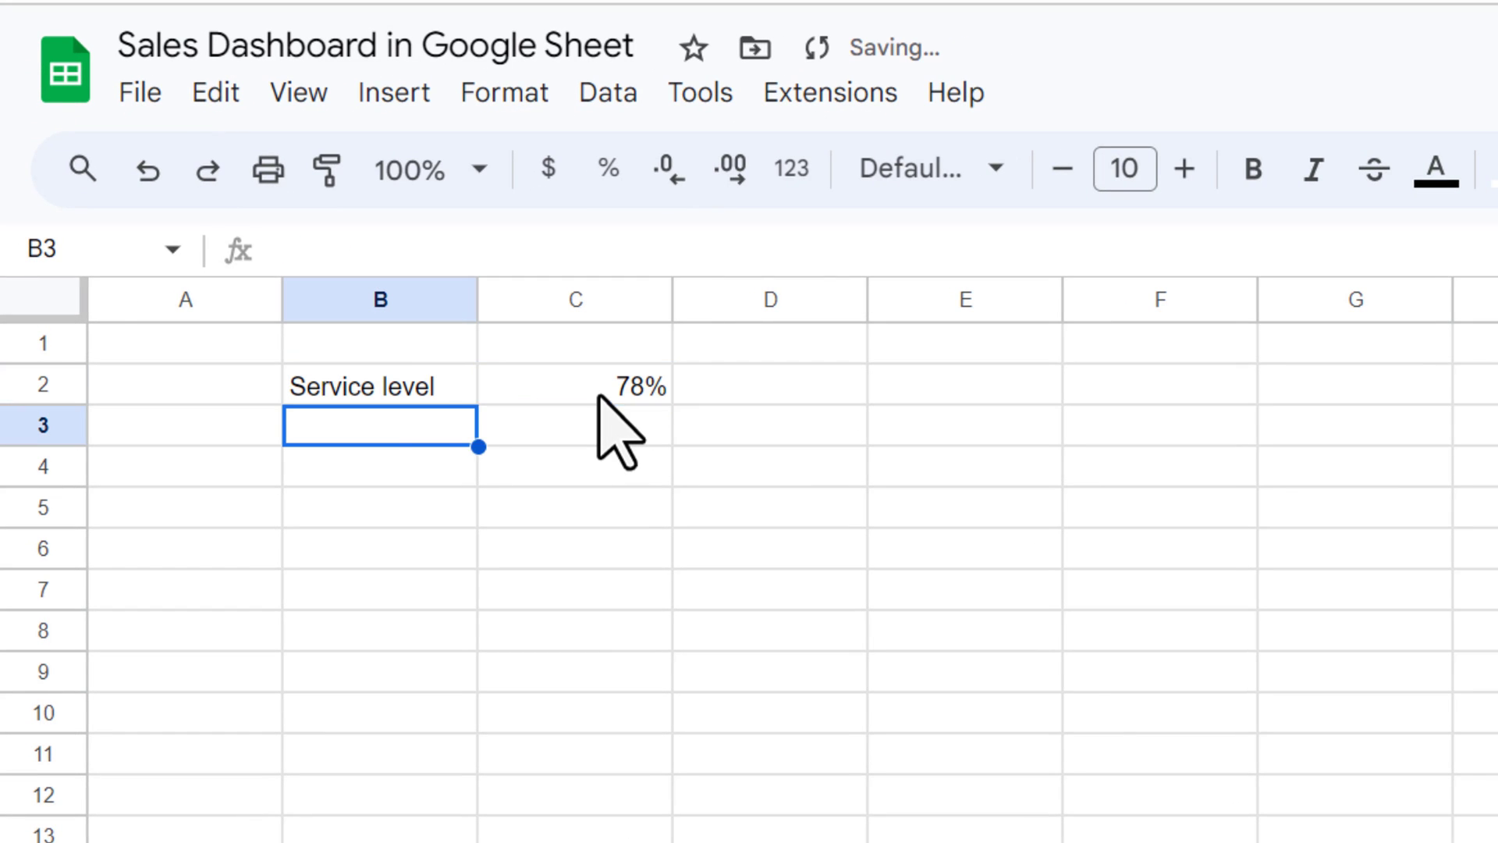
left_click(382, 394)
left_click(640, 386)
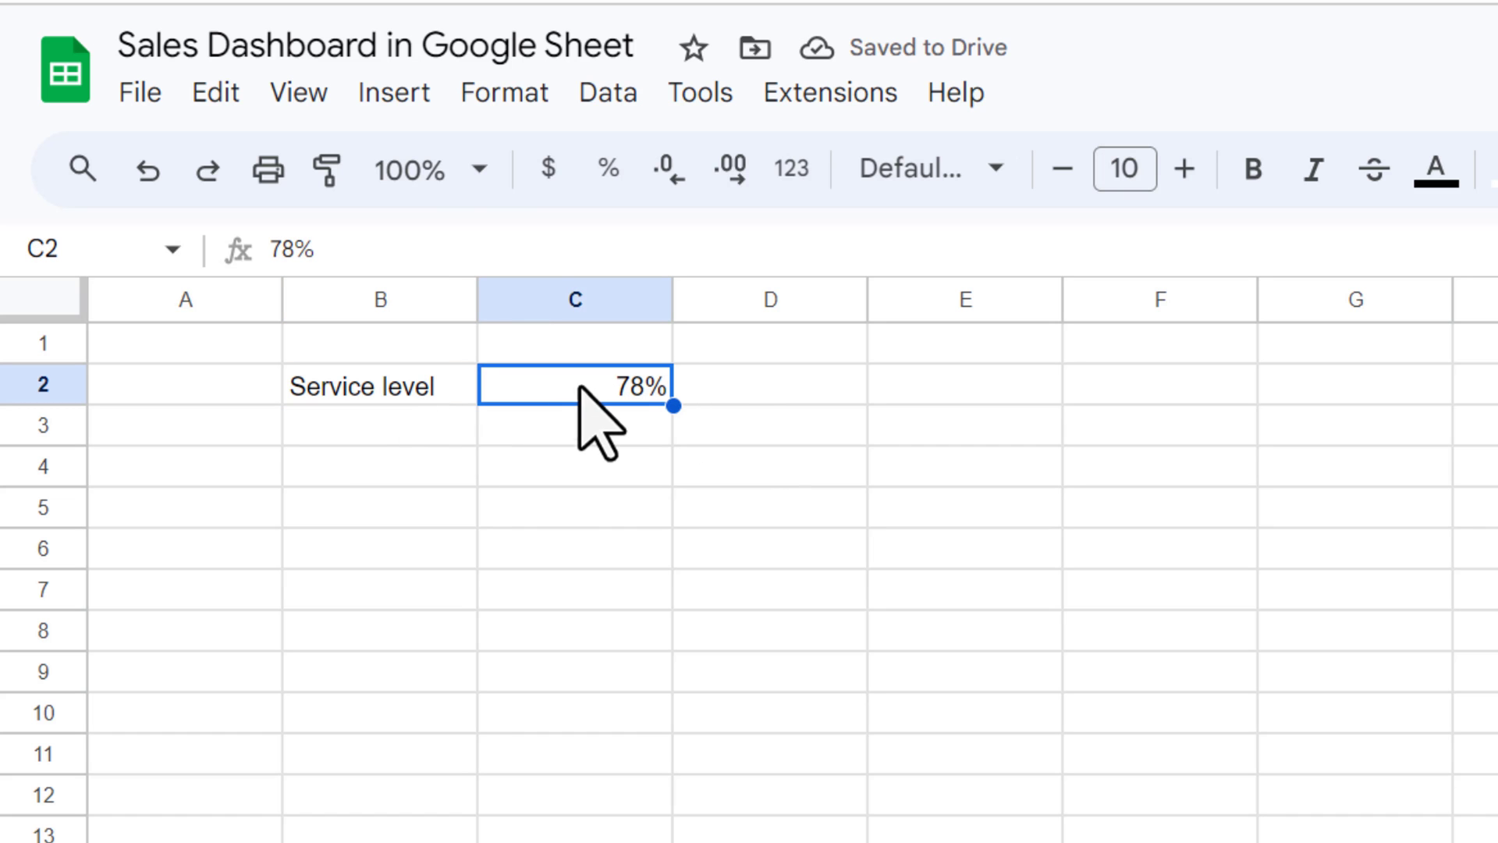
Step: Insert a chart from the Service level cells B2:C2
left_click(394, 387)
left_click(555, 394, "shift")
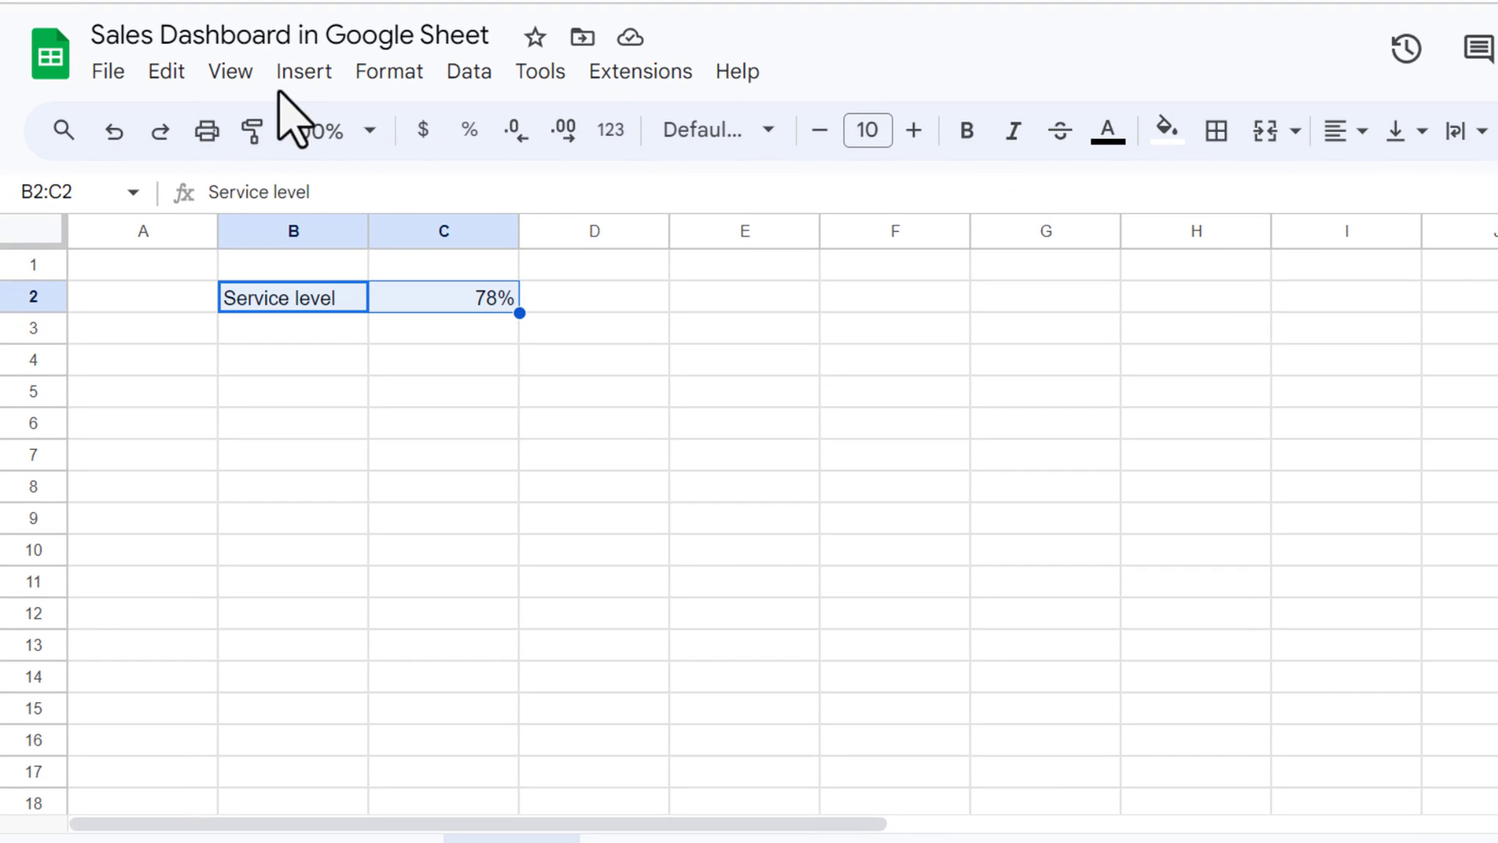
left_click(300, 73)
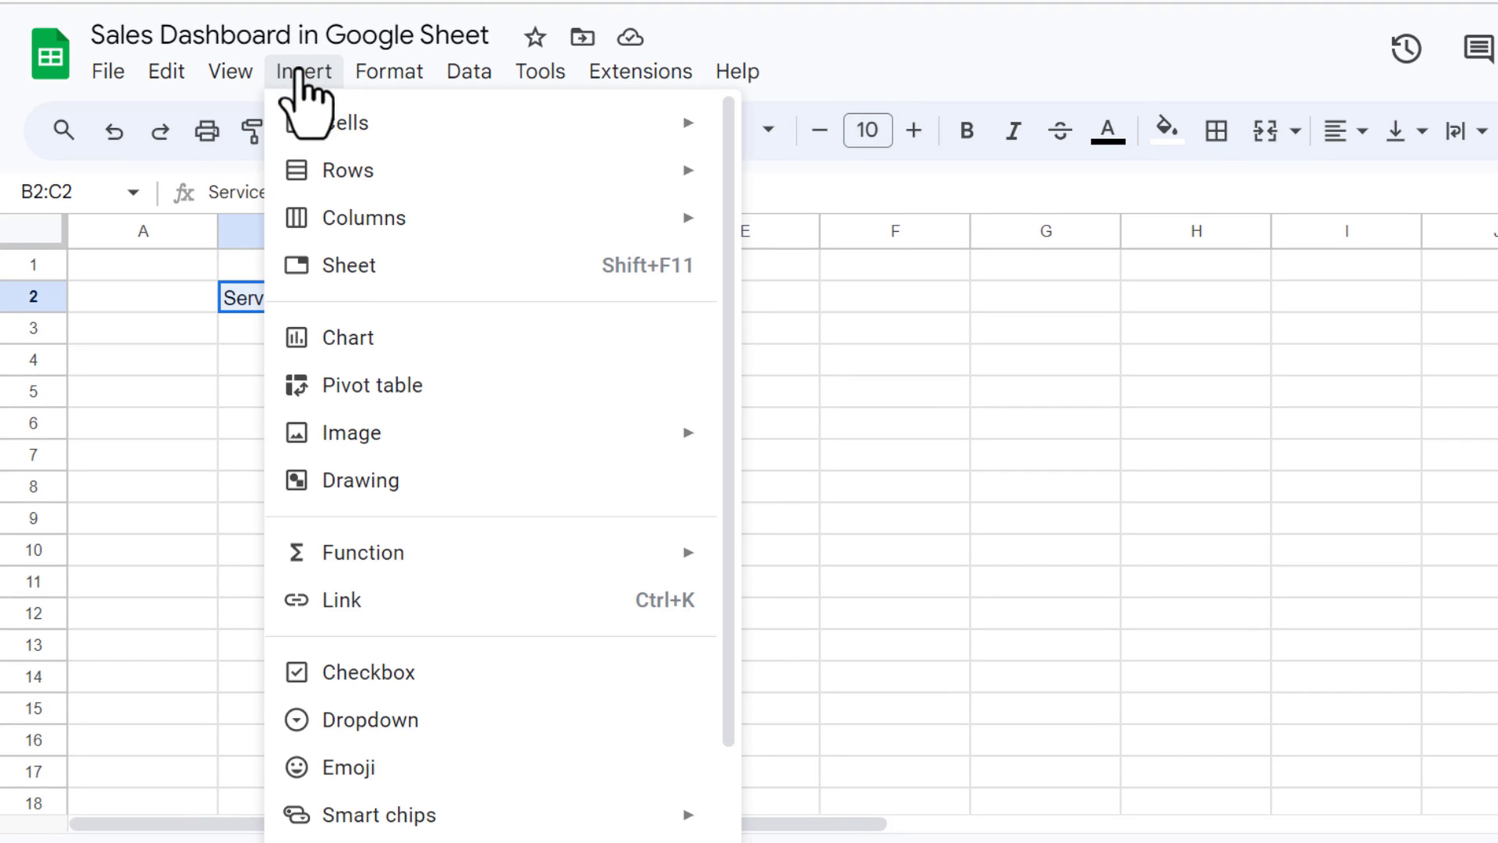
left_click(421, 337)
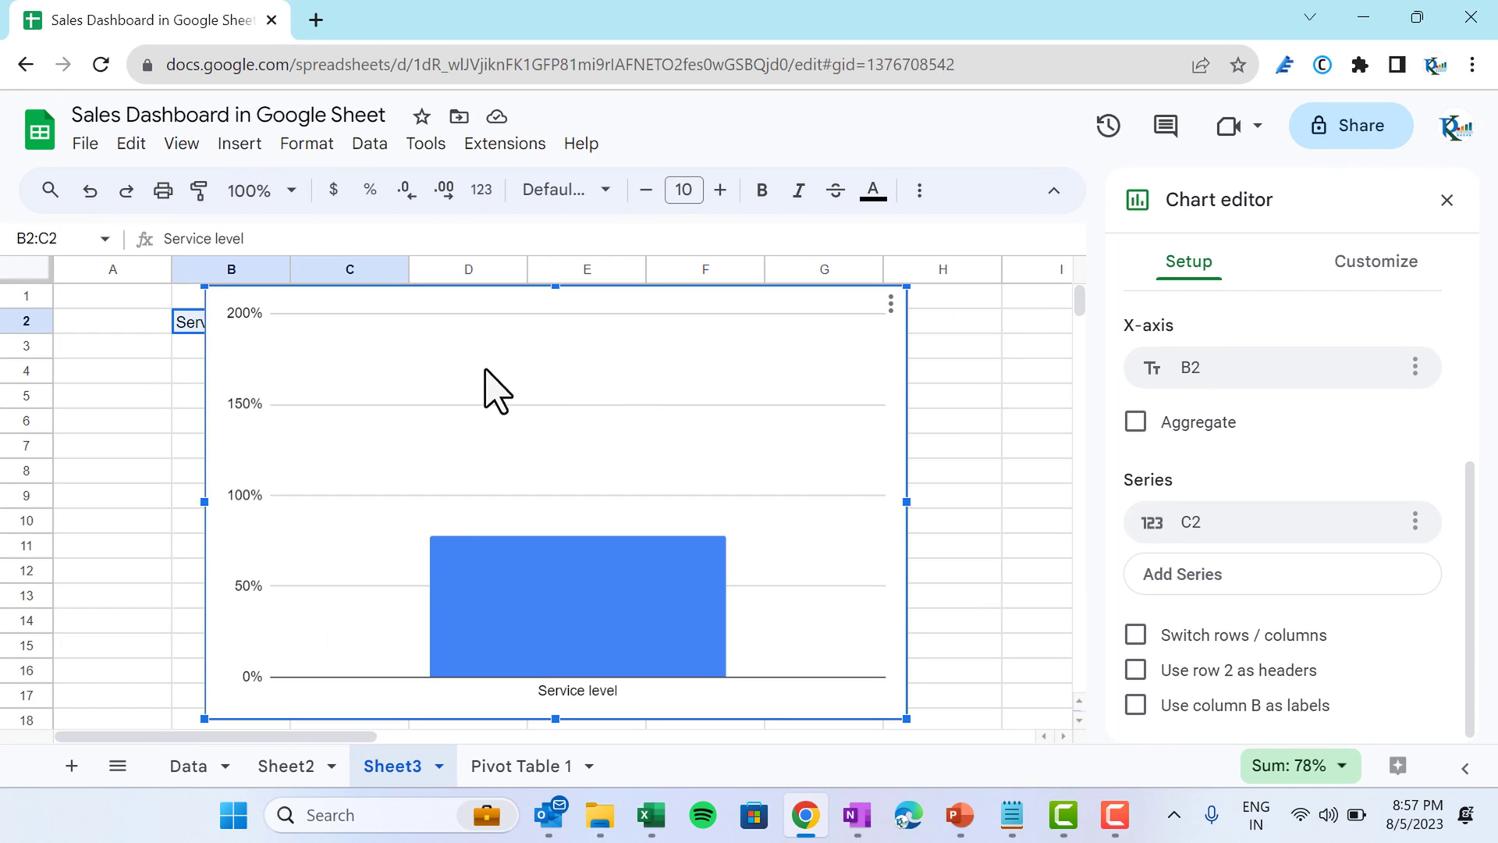
Step: Scroll the Chart type list down to the Other section showing the gauge
scroll(1474, 484, "up", 2)
scroll(1464, 376, "up", 2)
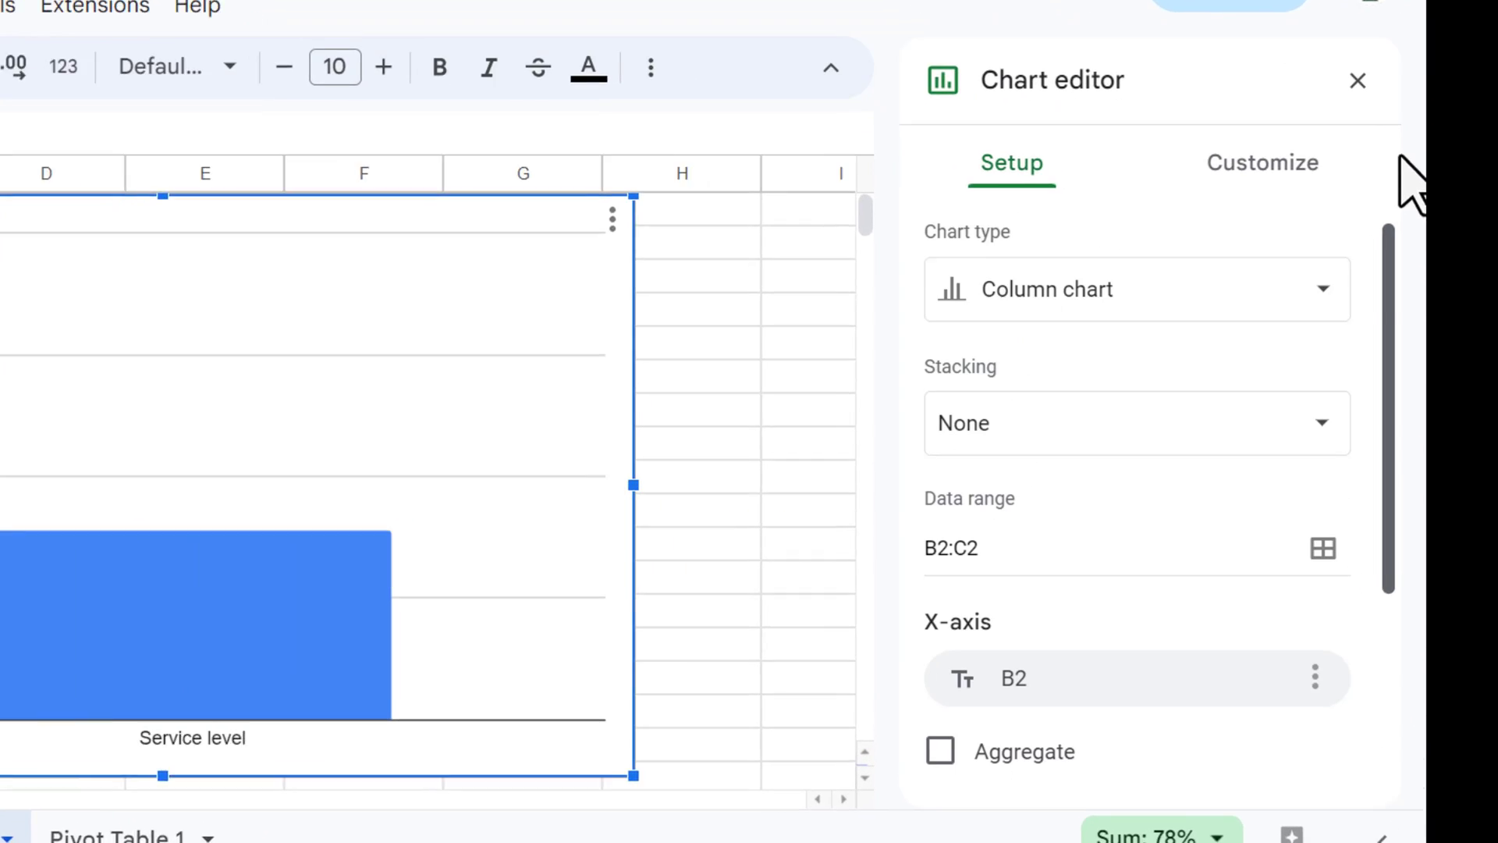
left_click(1274, 345)
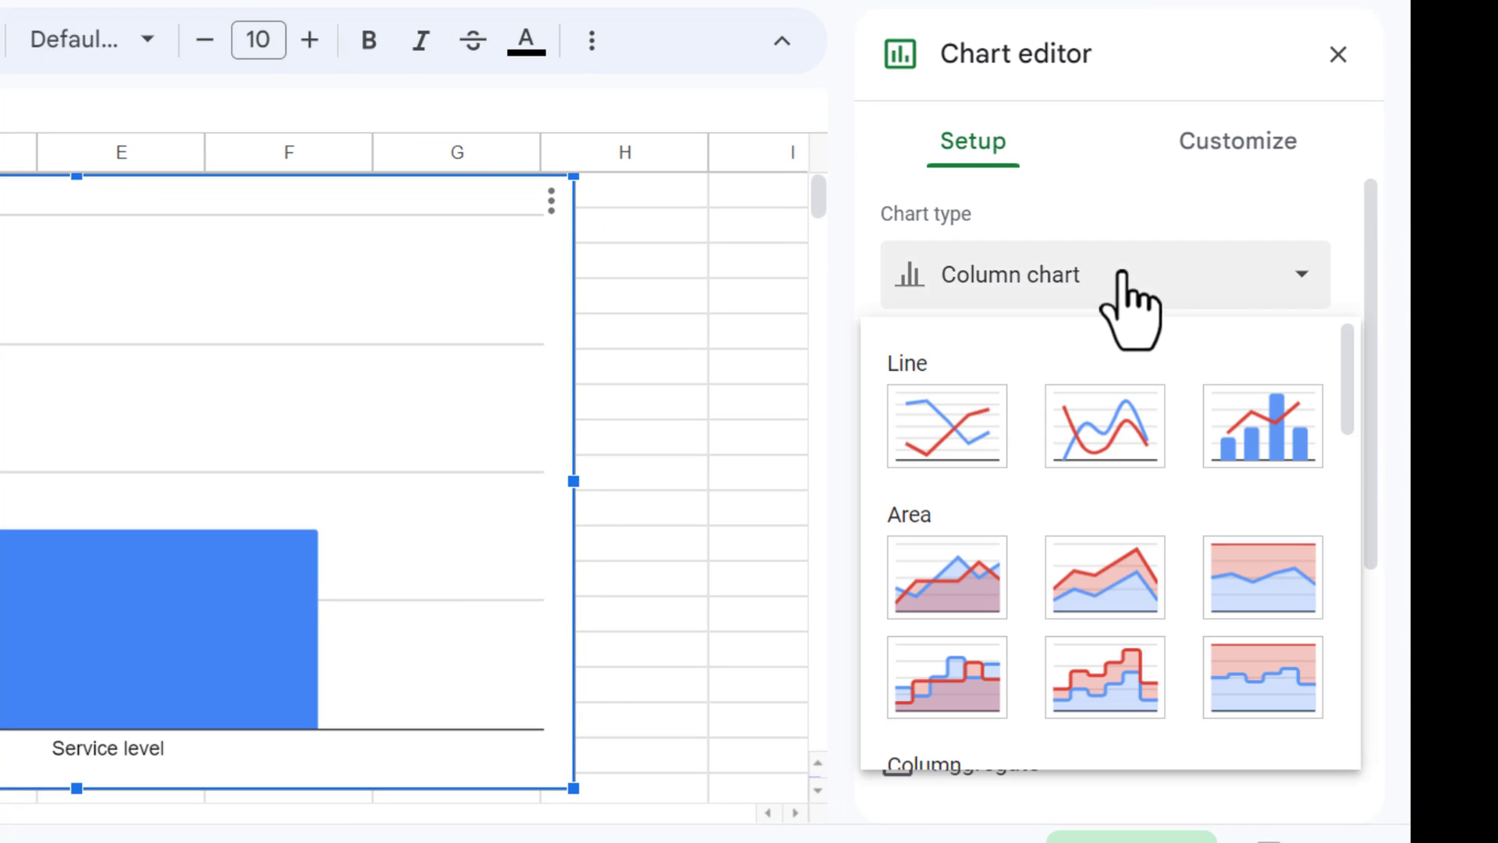
scroll(1358, 437, "down", 4)
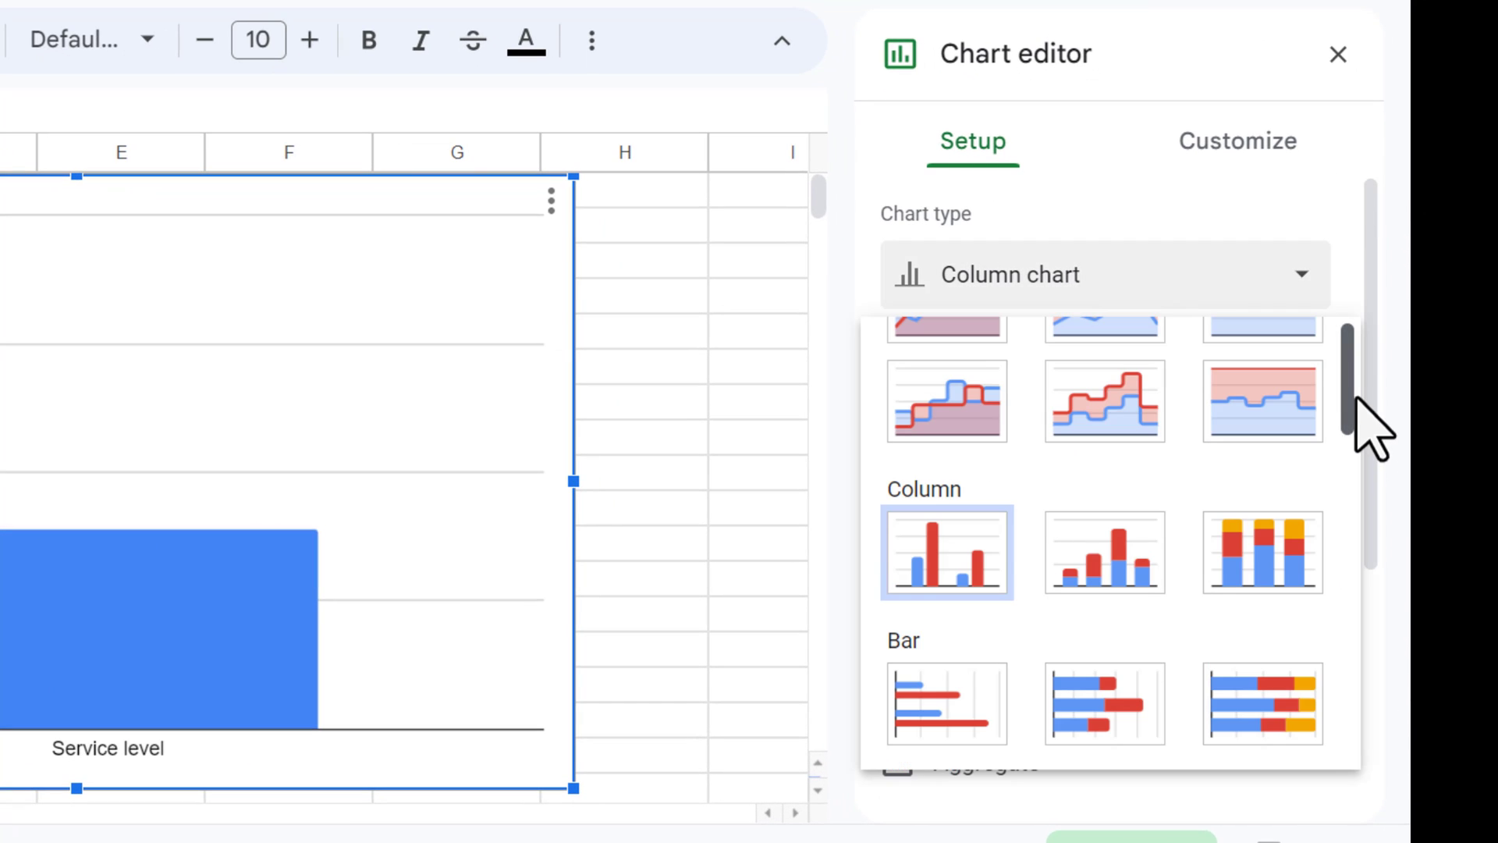
left_click_drag(1348, 410, 1342, 511)
scroll(1334, 593, "down", 3)
scroll(1331, 604, "down", 2)
scroll(1331, 605, "down", 2)
scroll(1331, 605, "down", 1)
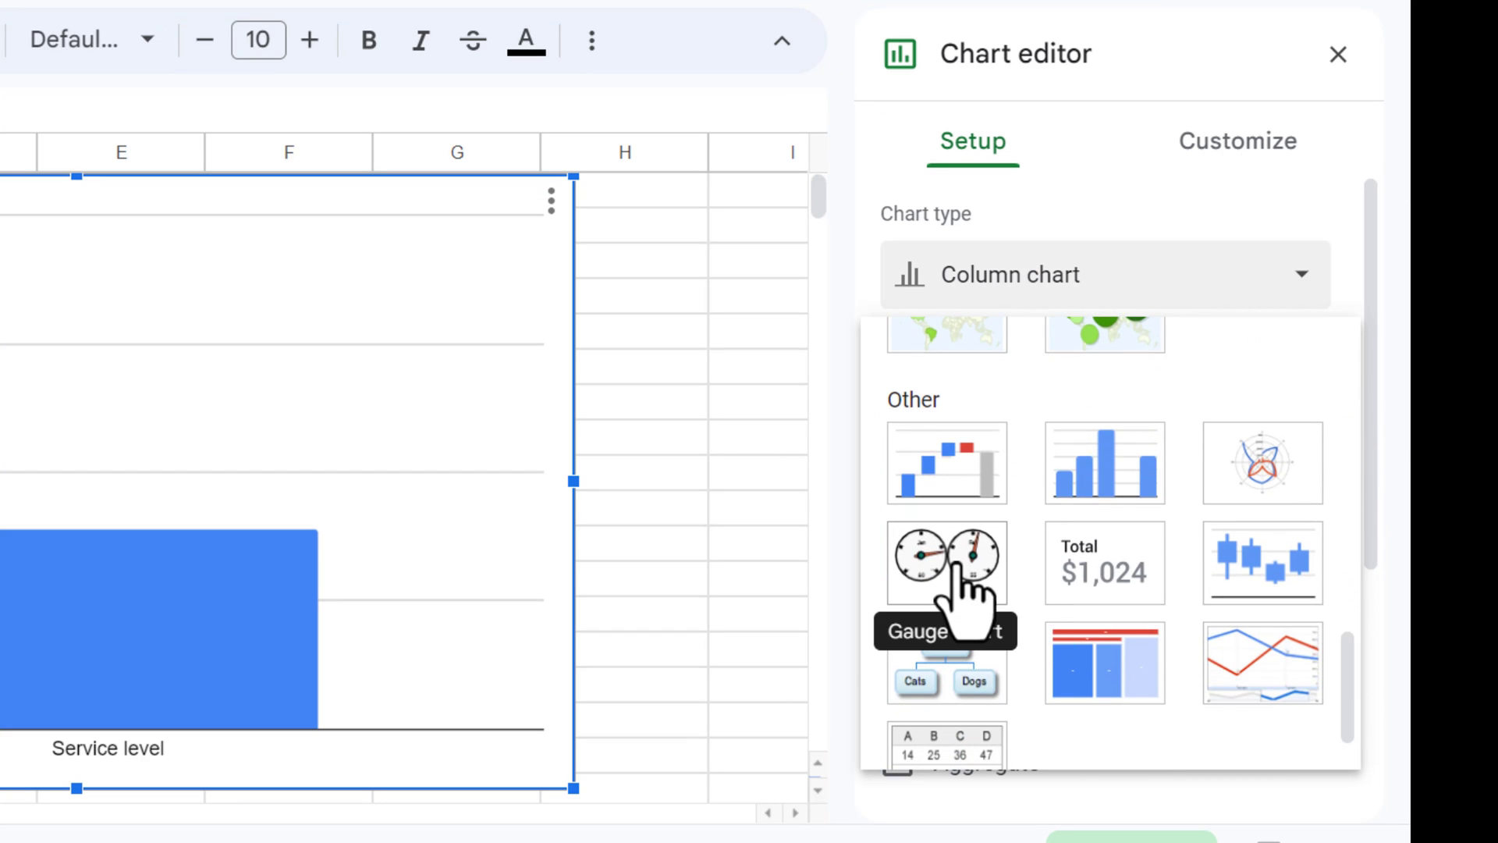
Step: Make the chart a narrower gauge with range max 1, spanning 0–100%
left_click(958, 564)
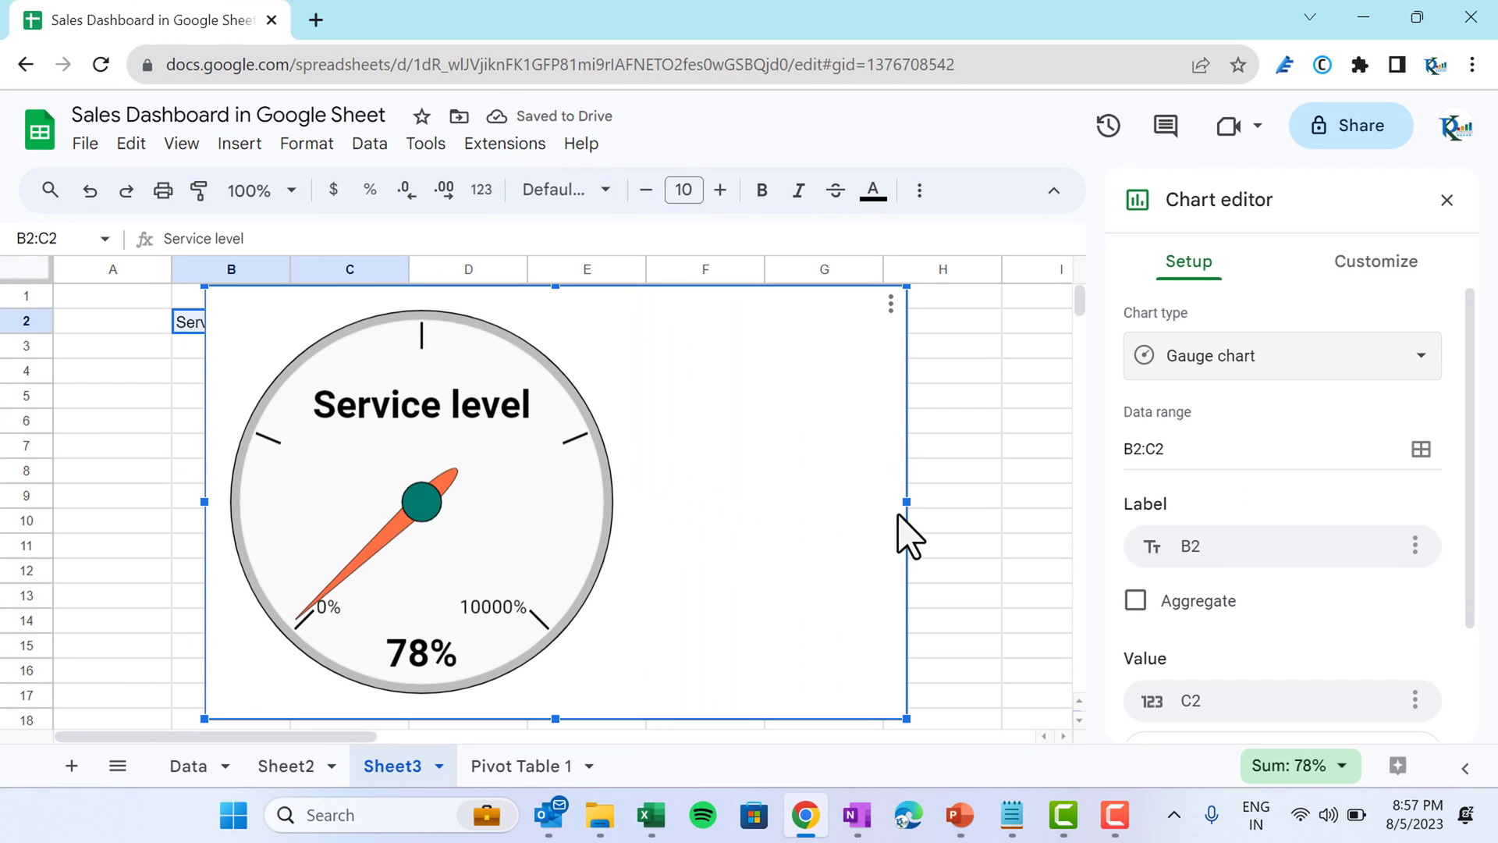
left_click_drag(906, 502, 646, 505)
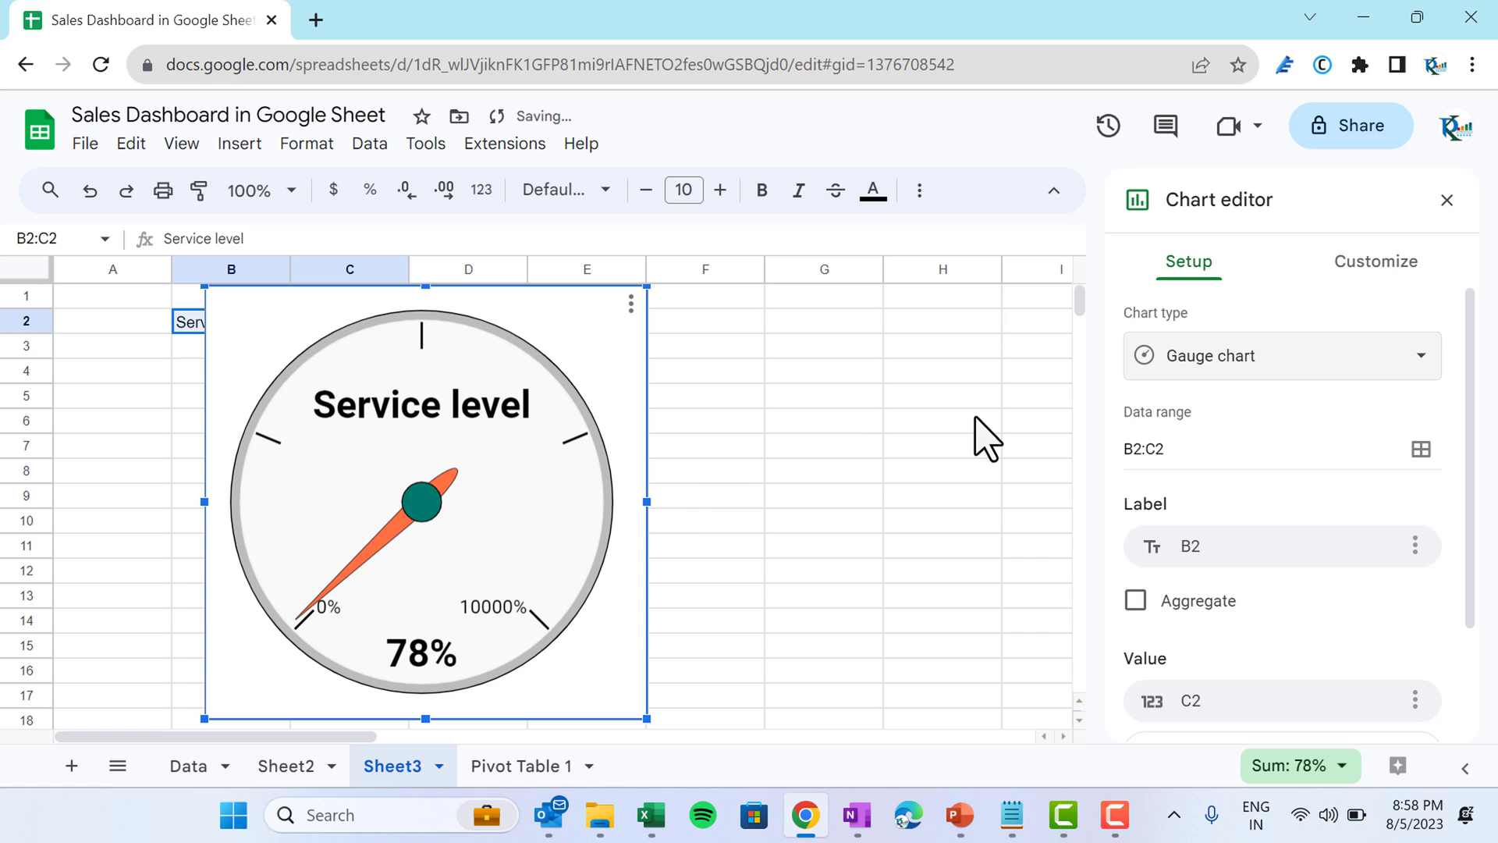
left_click(1375, 263)
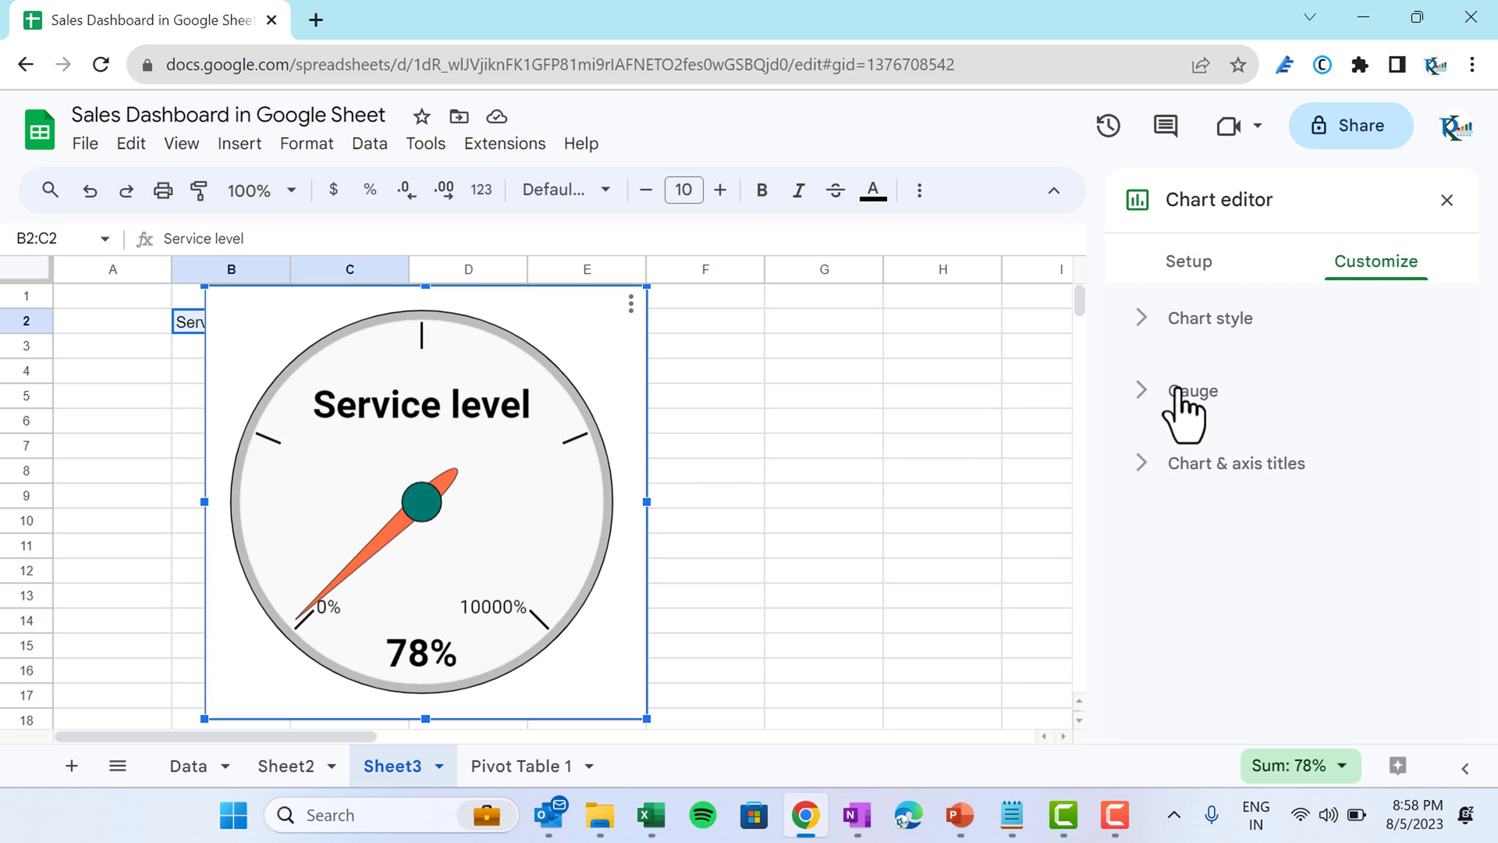
left_click(1183, 406)
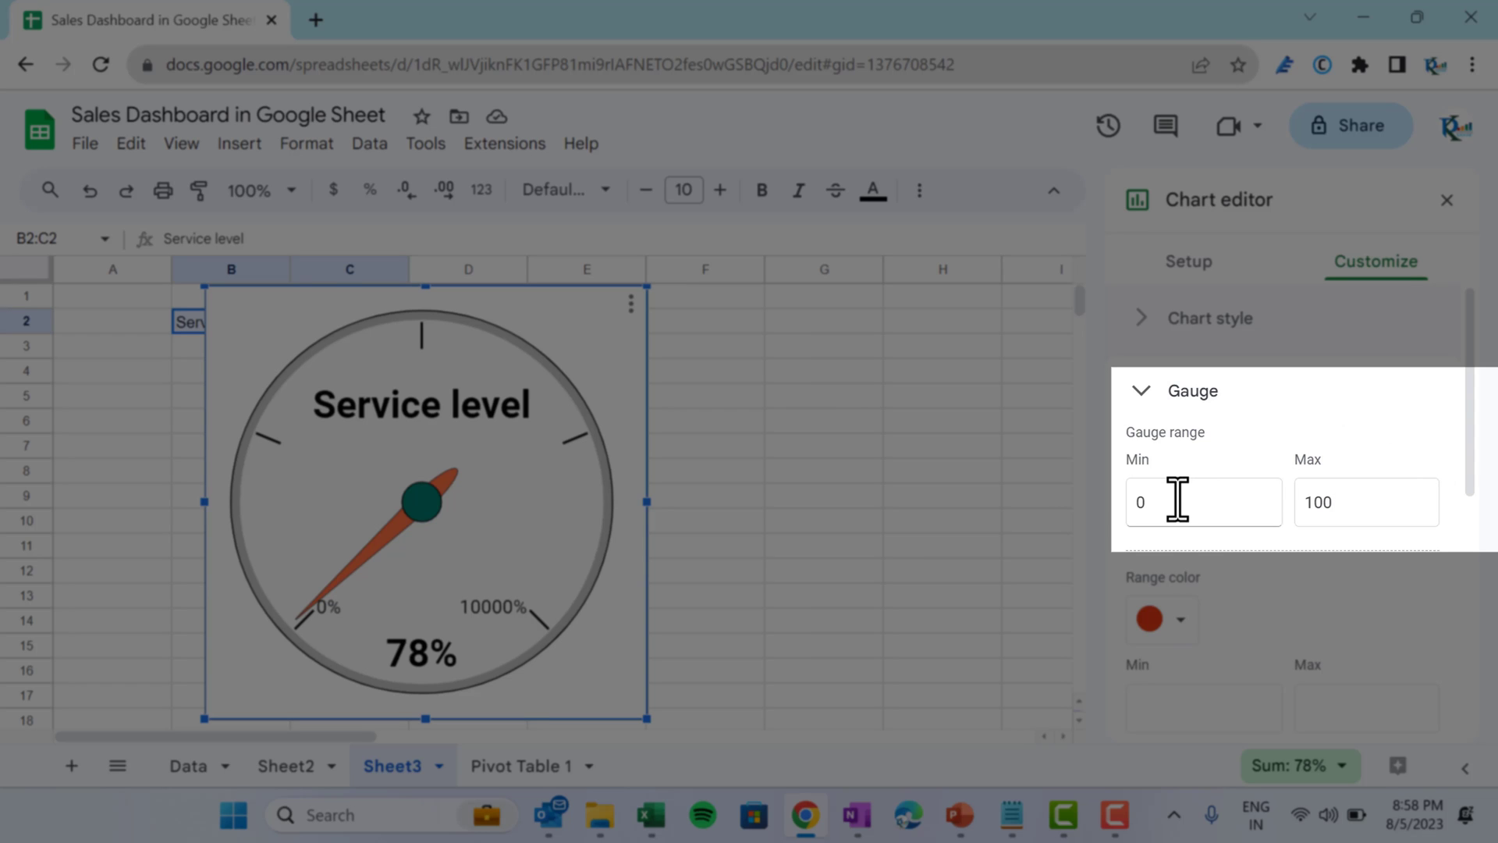
left_click(1346, 505)
type("1")
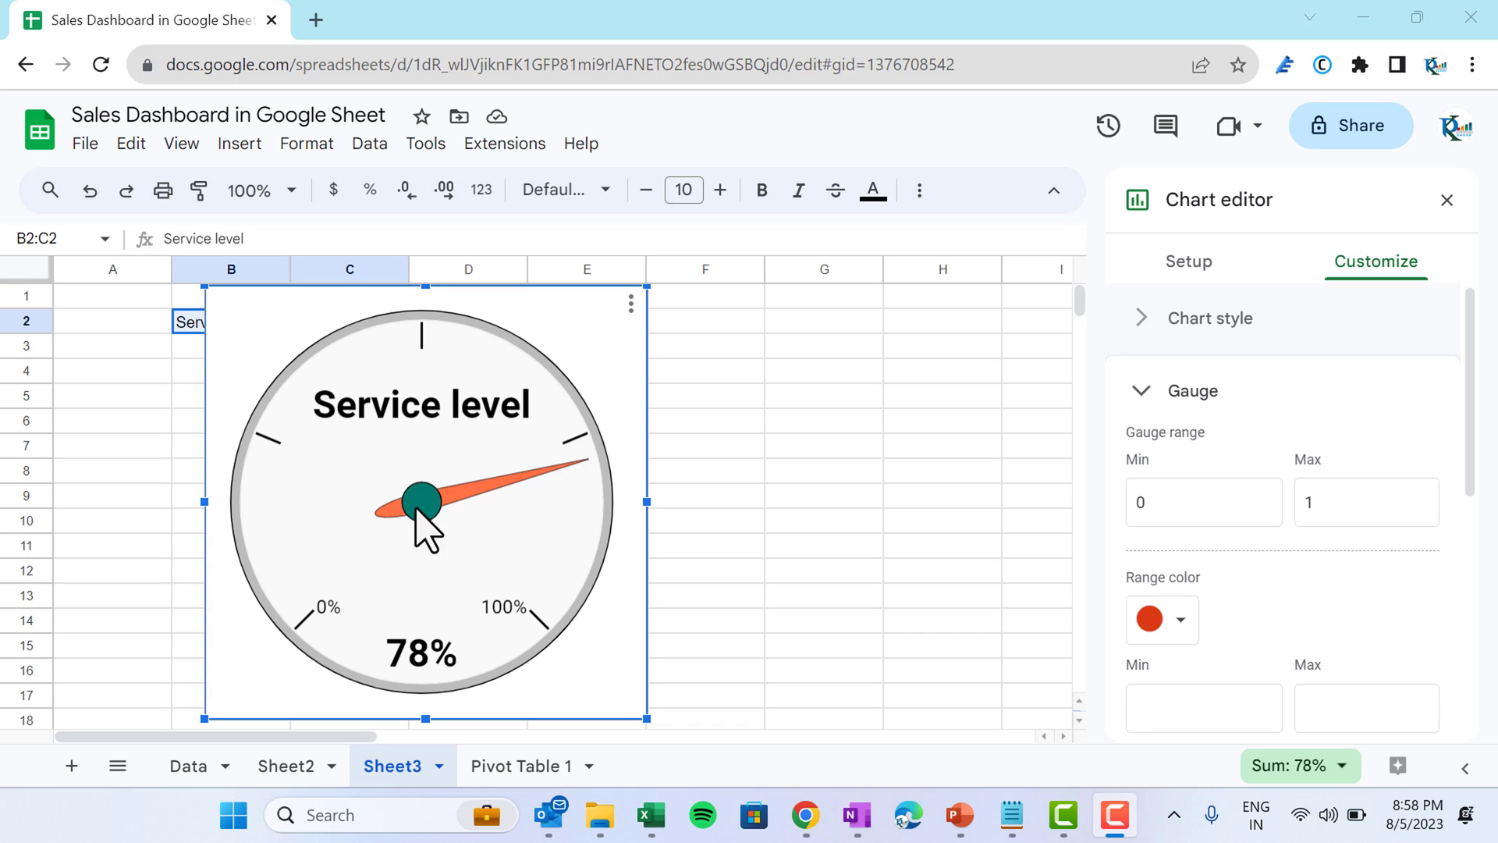
Step: Set the gauge's red range from 0 to 0.3
left_click(1217, 406)
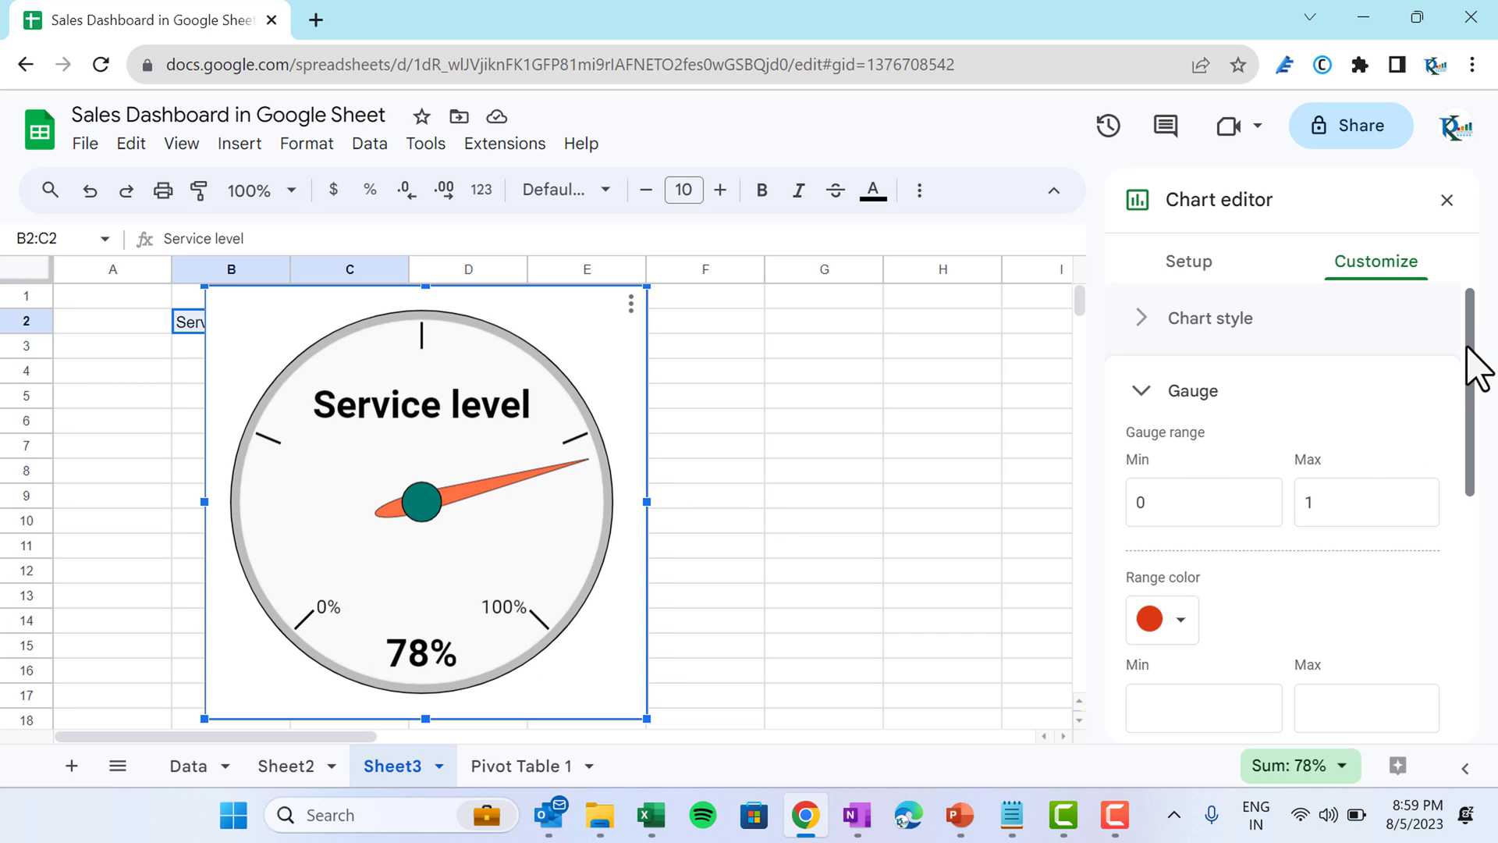
left_click_drag(1468, 355, 1474, 478)
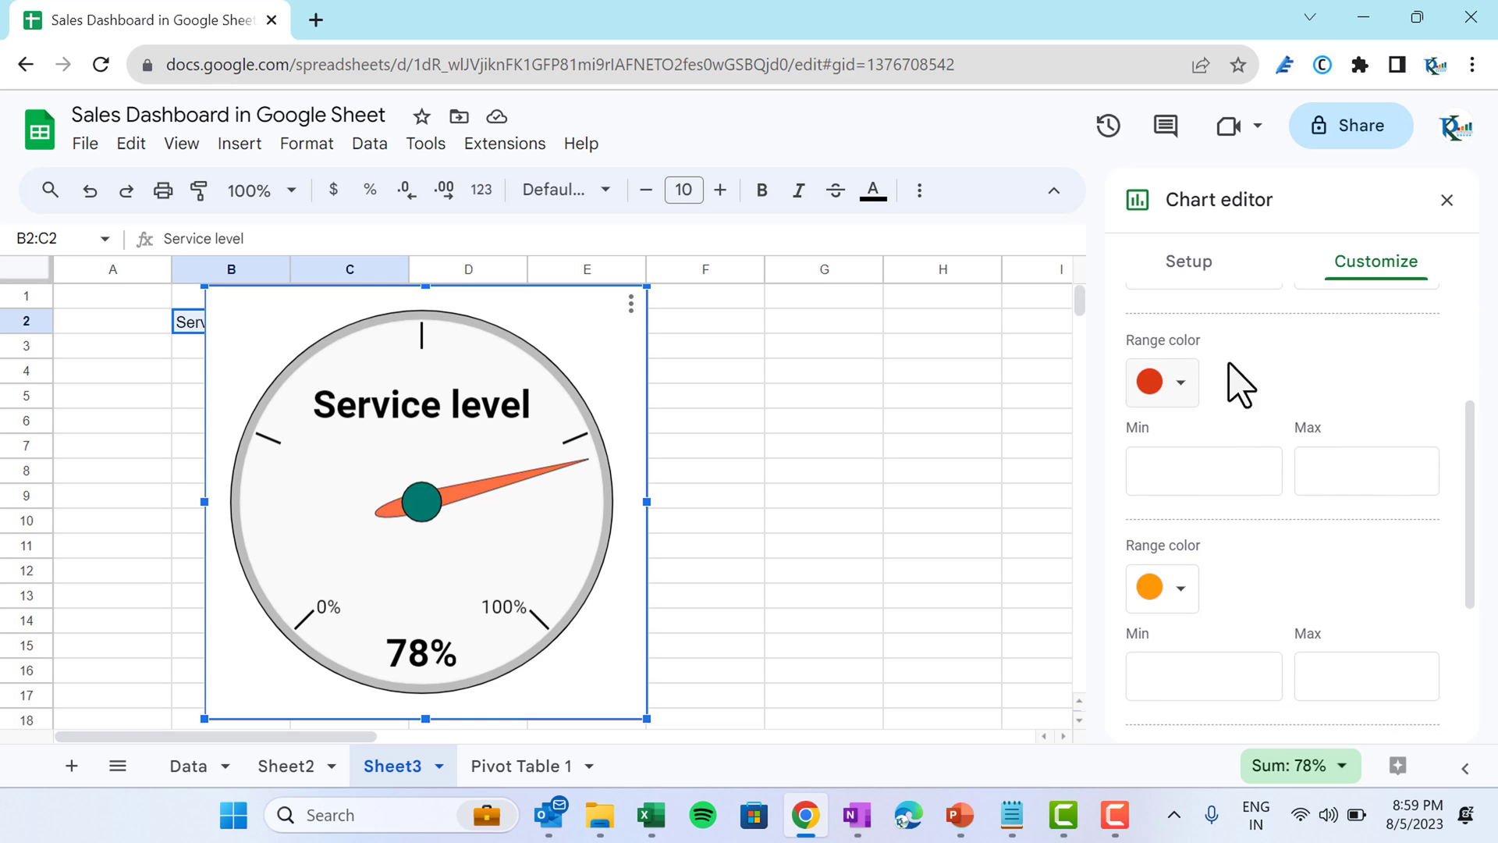
left_click(1203, 468)
type("0")
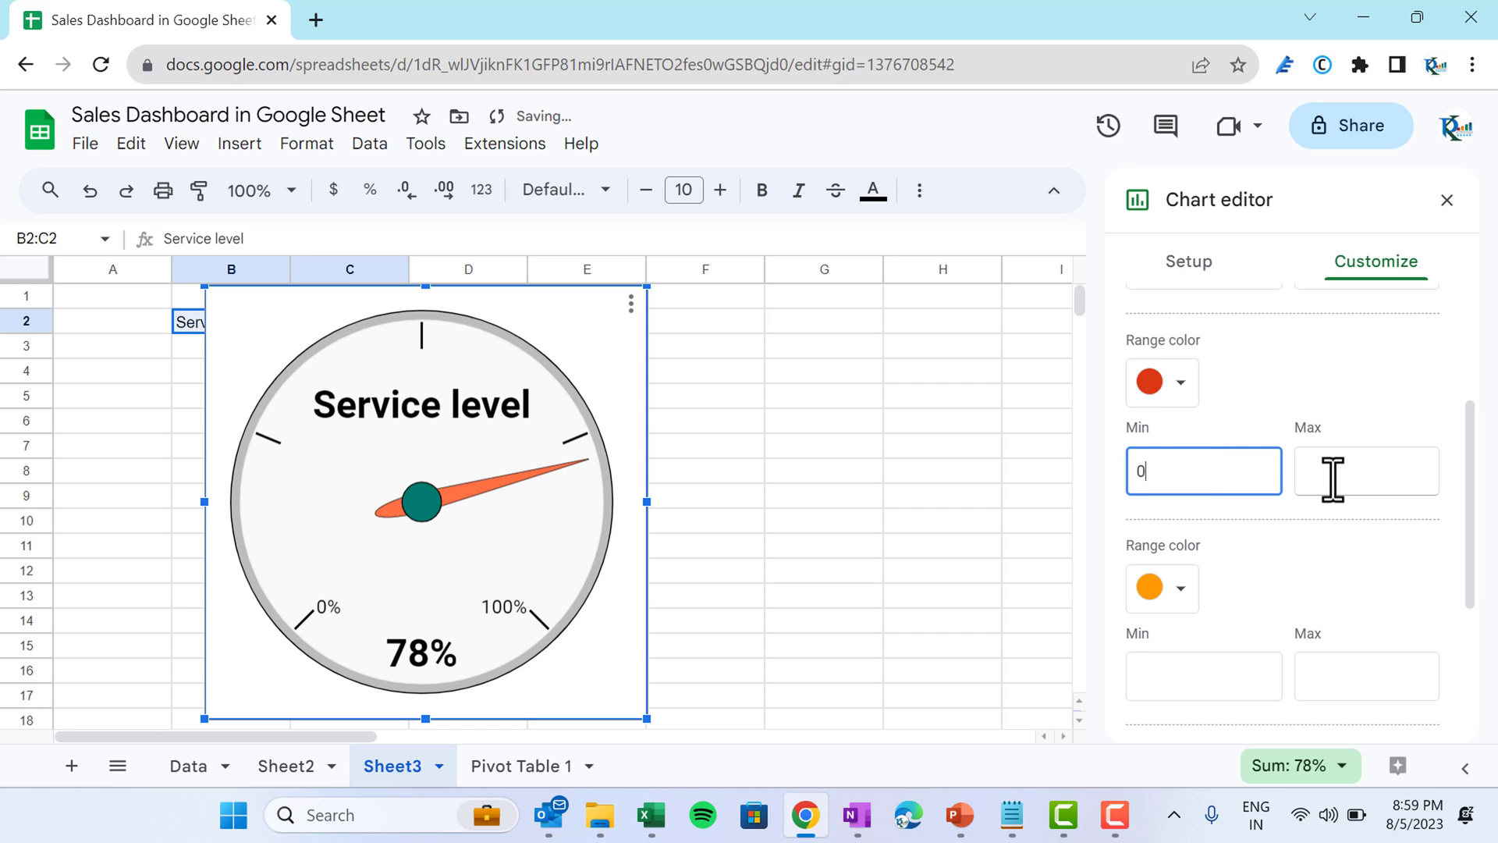
left_click(1333, 476)
type("0.3")
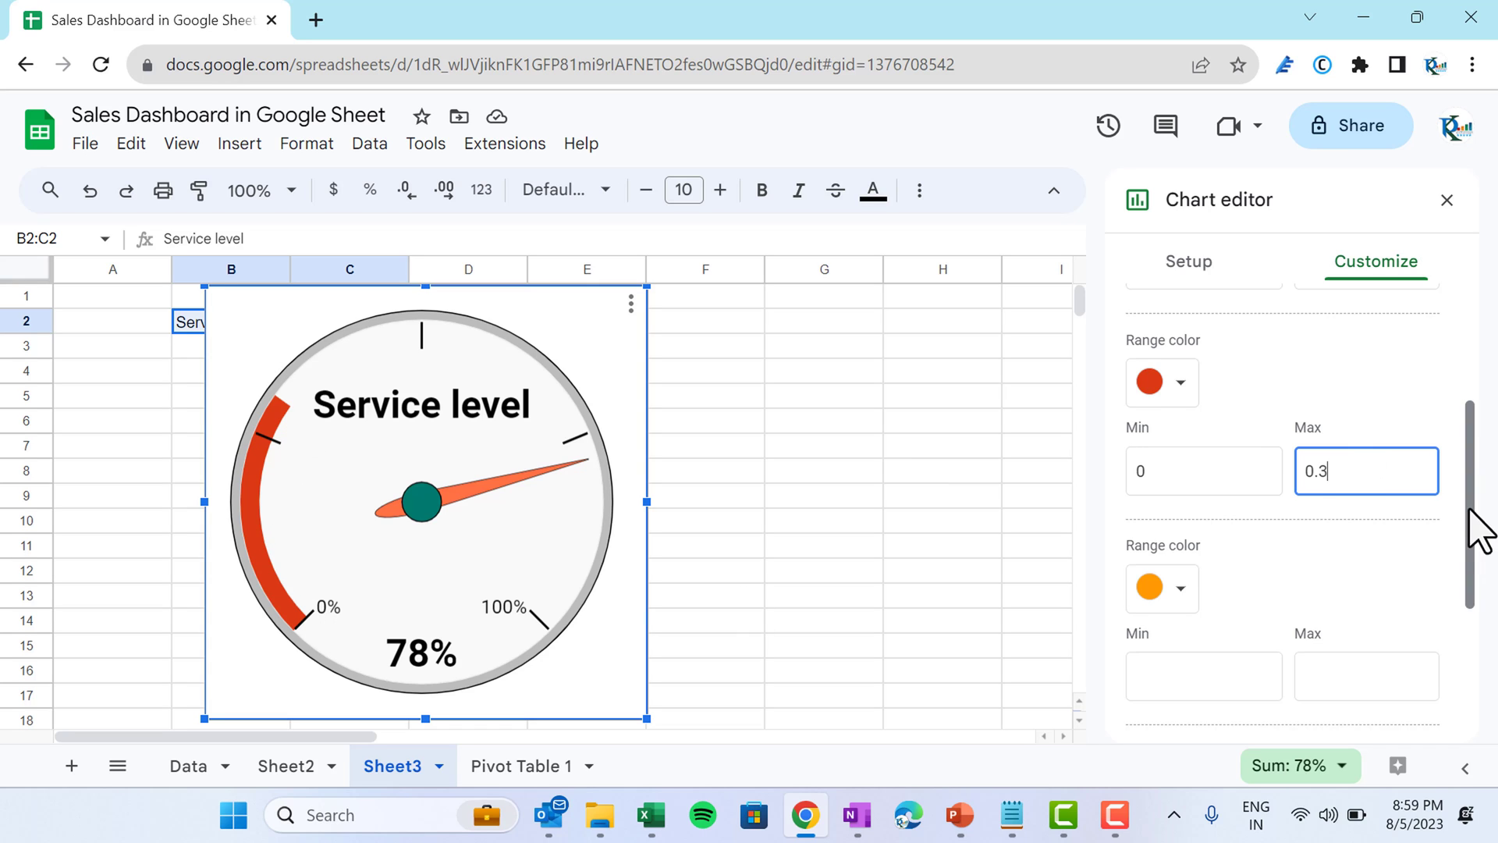
Step: Set the gauge's amber range from 0.3 to 0.7
left_click_drag(1477, 535, 1445, 595)
left_click(1205, 533)
type("0.3")
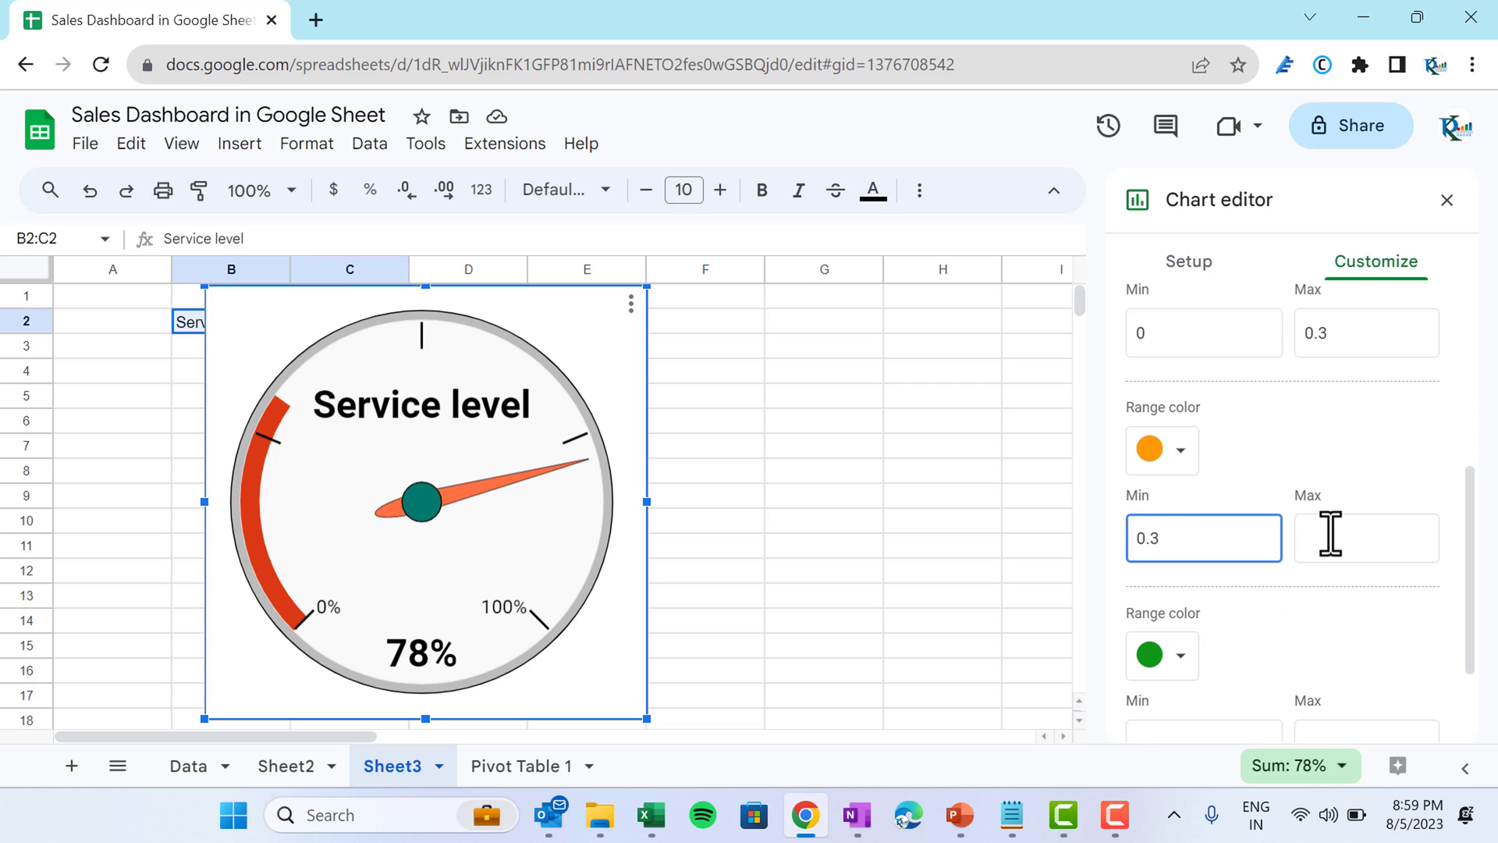
left_click(1330, 534)
type("0.")
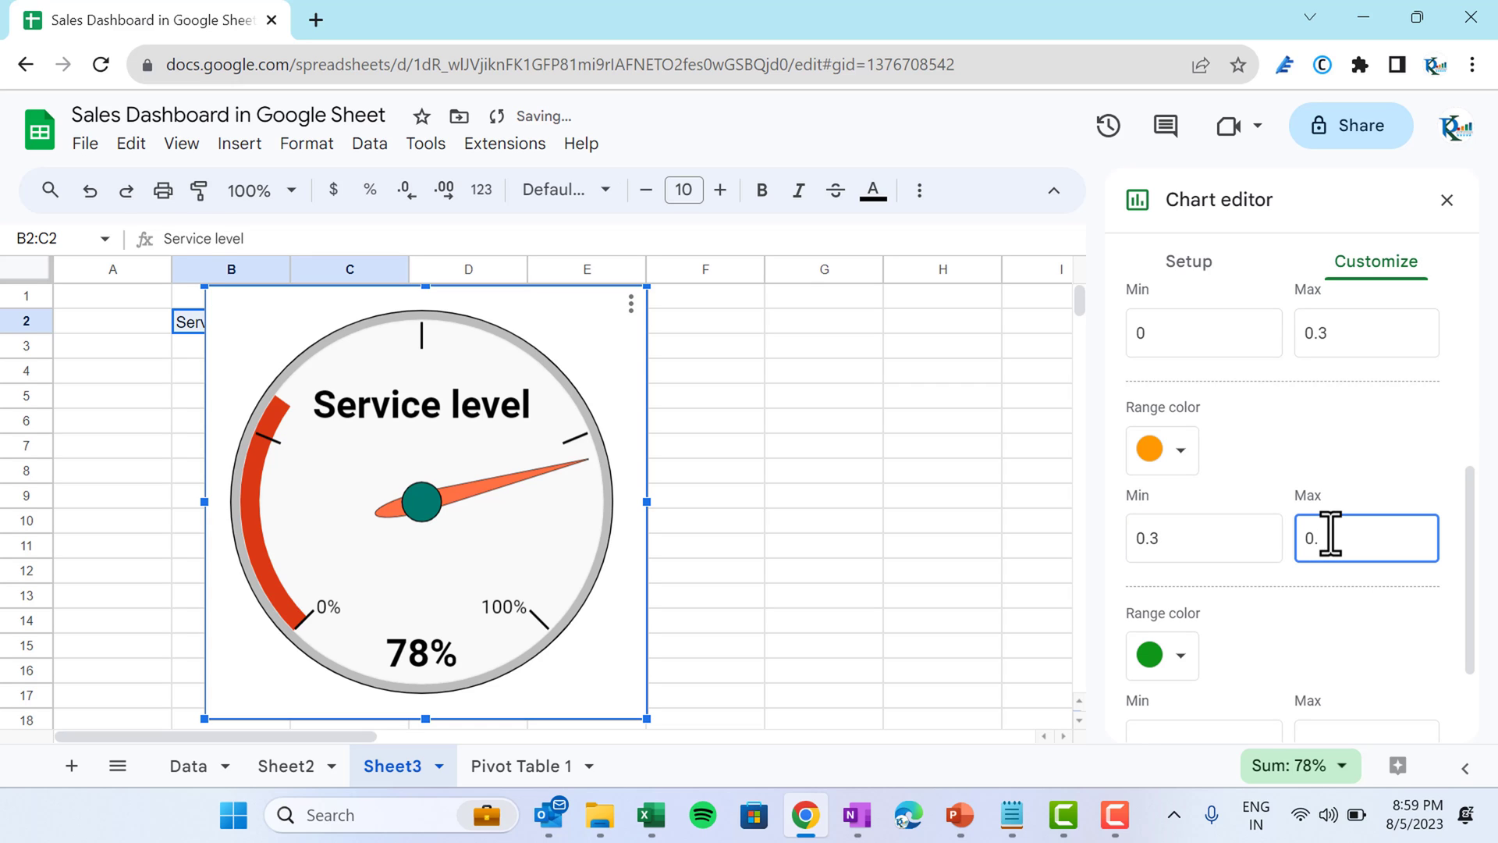
key("BackSpace")
type("7")
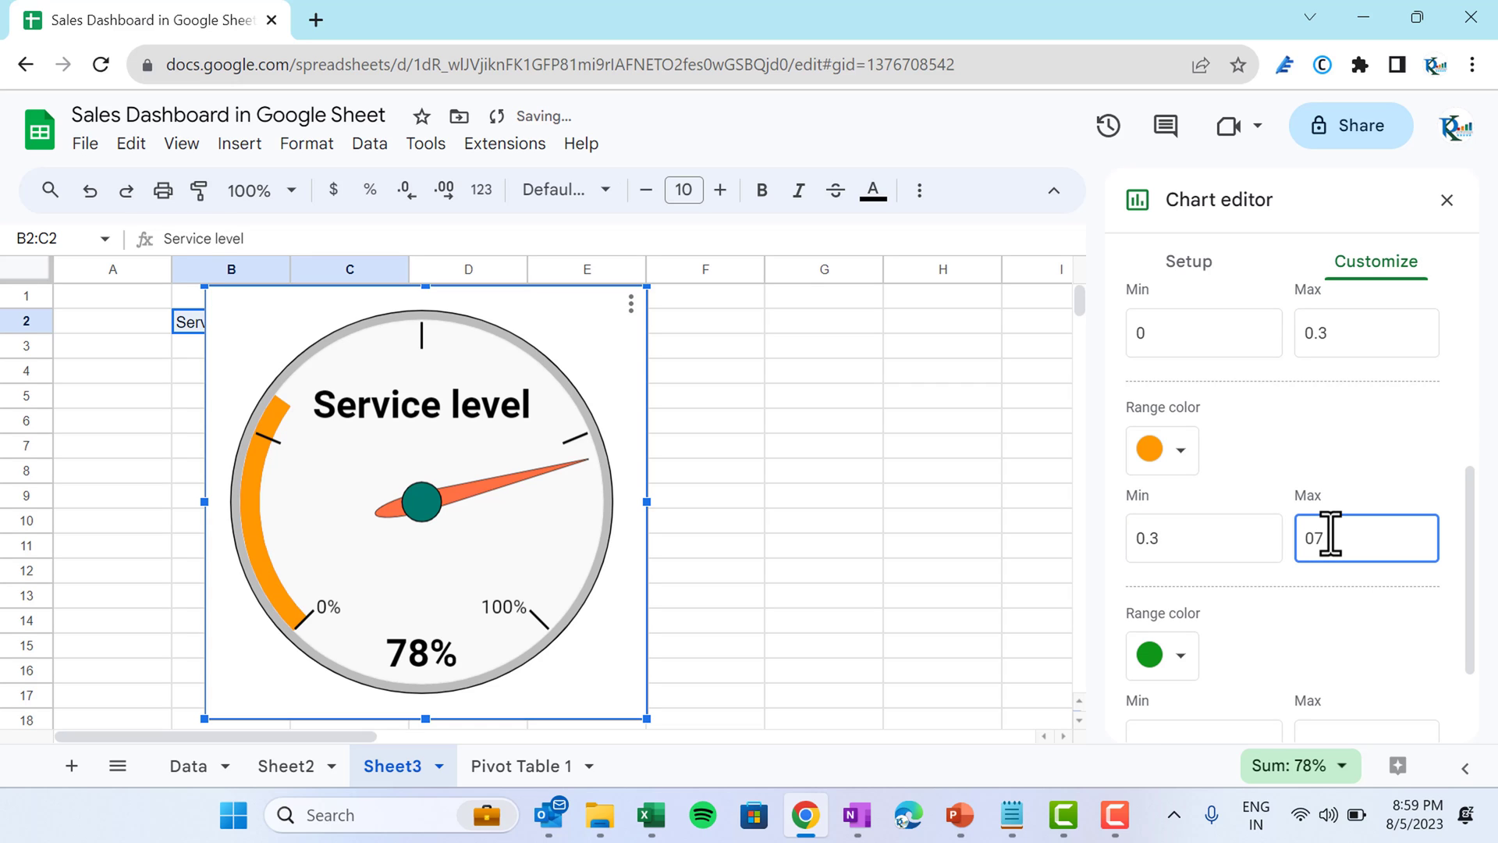
key("BackSpace")
type(".")
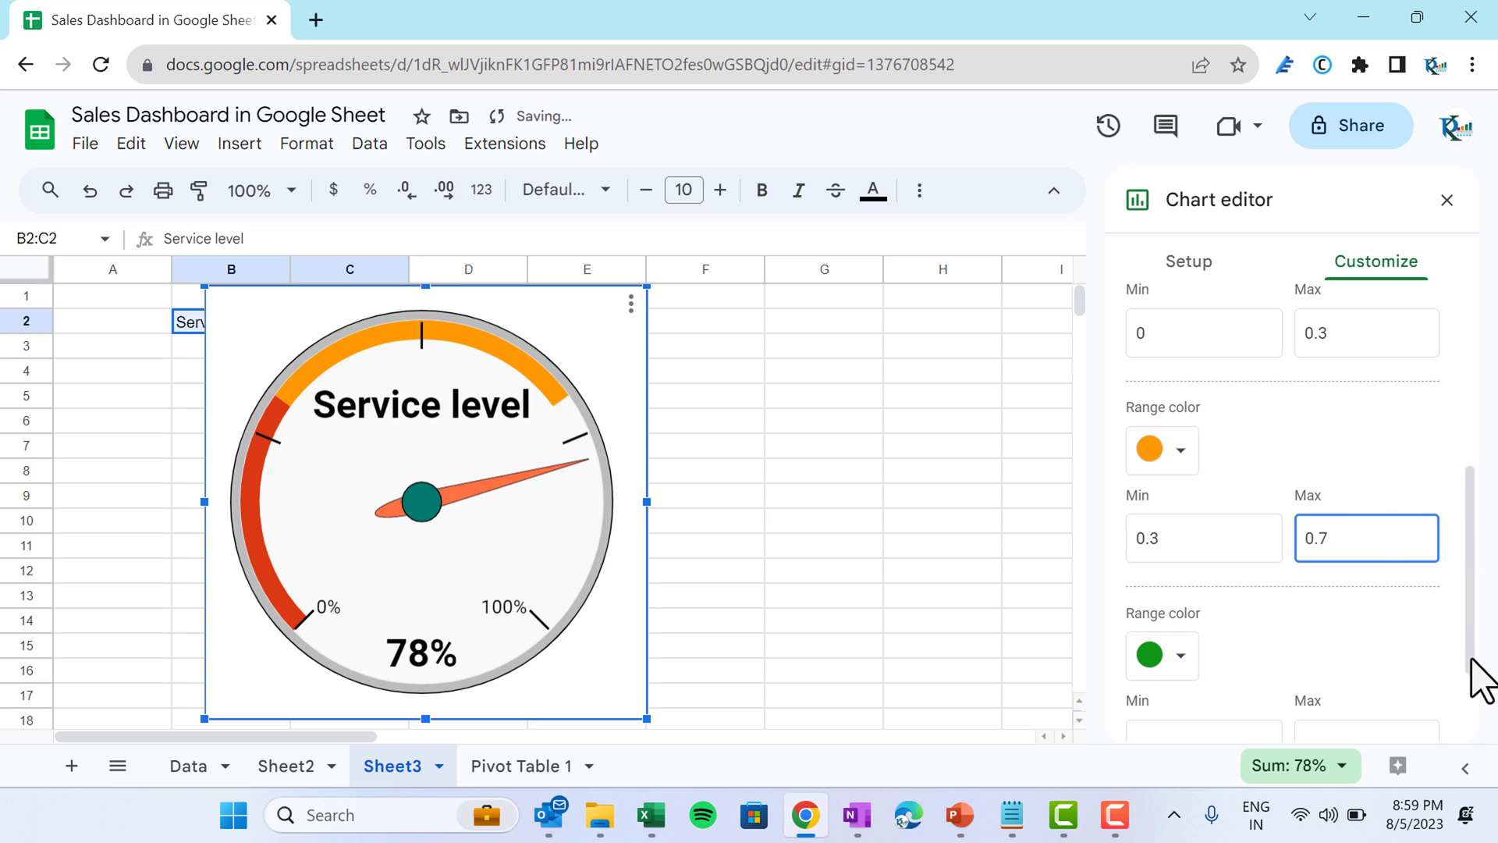
Step: Set the green range from 0.7 to 1 and move the gauge to columns D–G
scroll(1478, 663, "down", 2)
left_click(1167, 608)
type(".7")
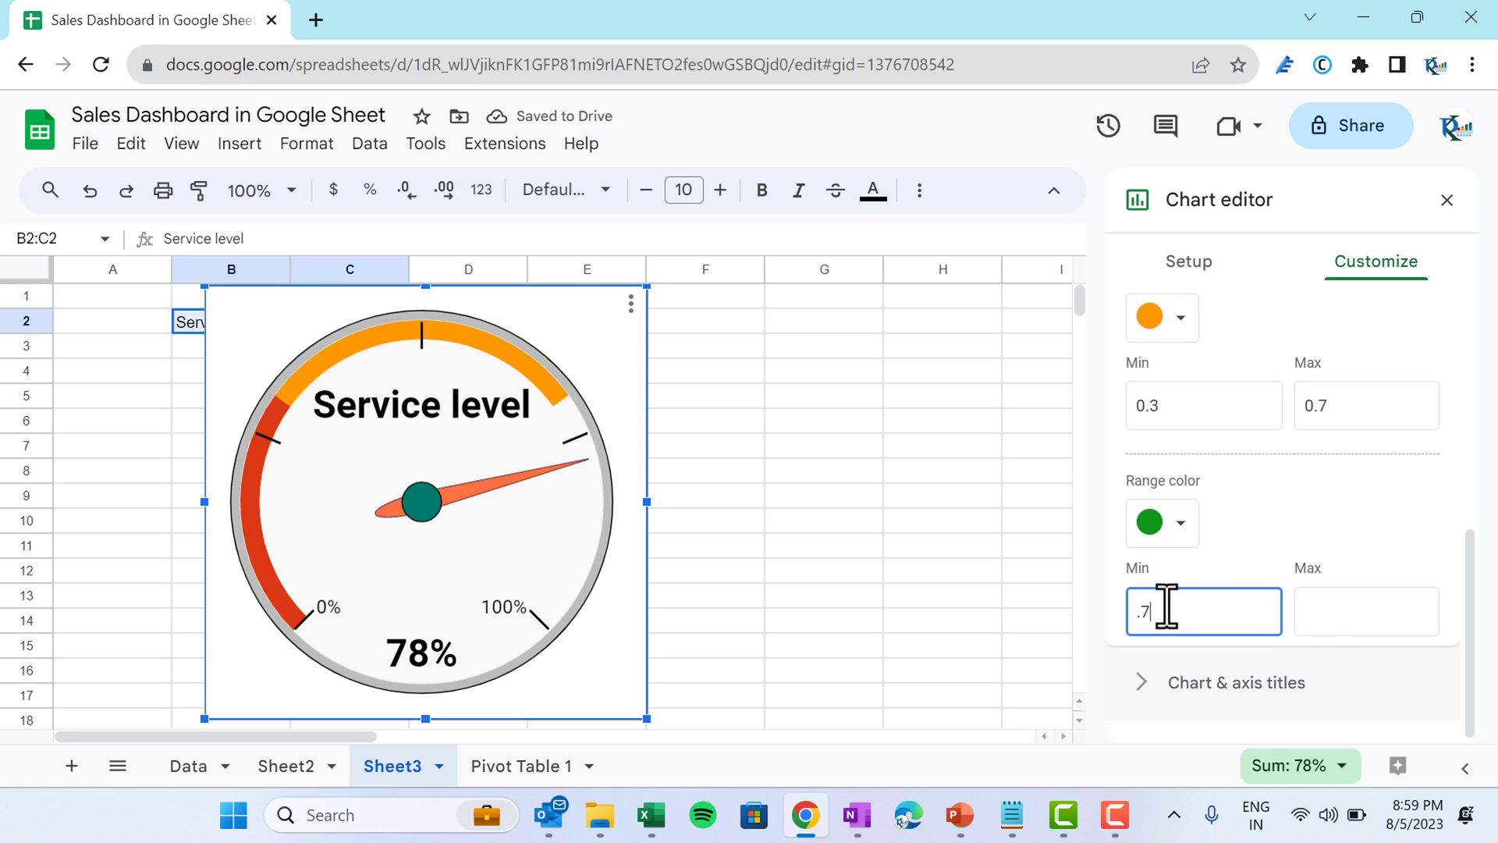
left_click(1325, 613)
type("1")
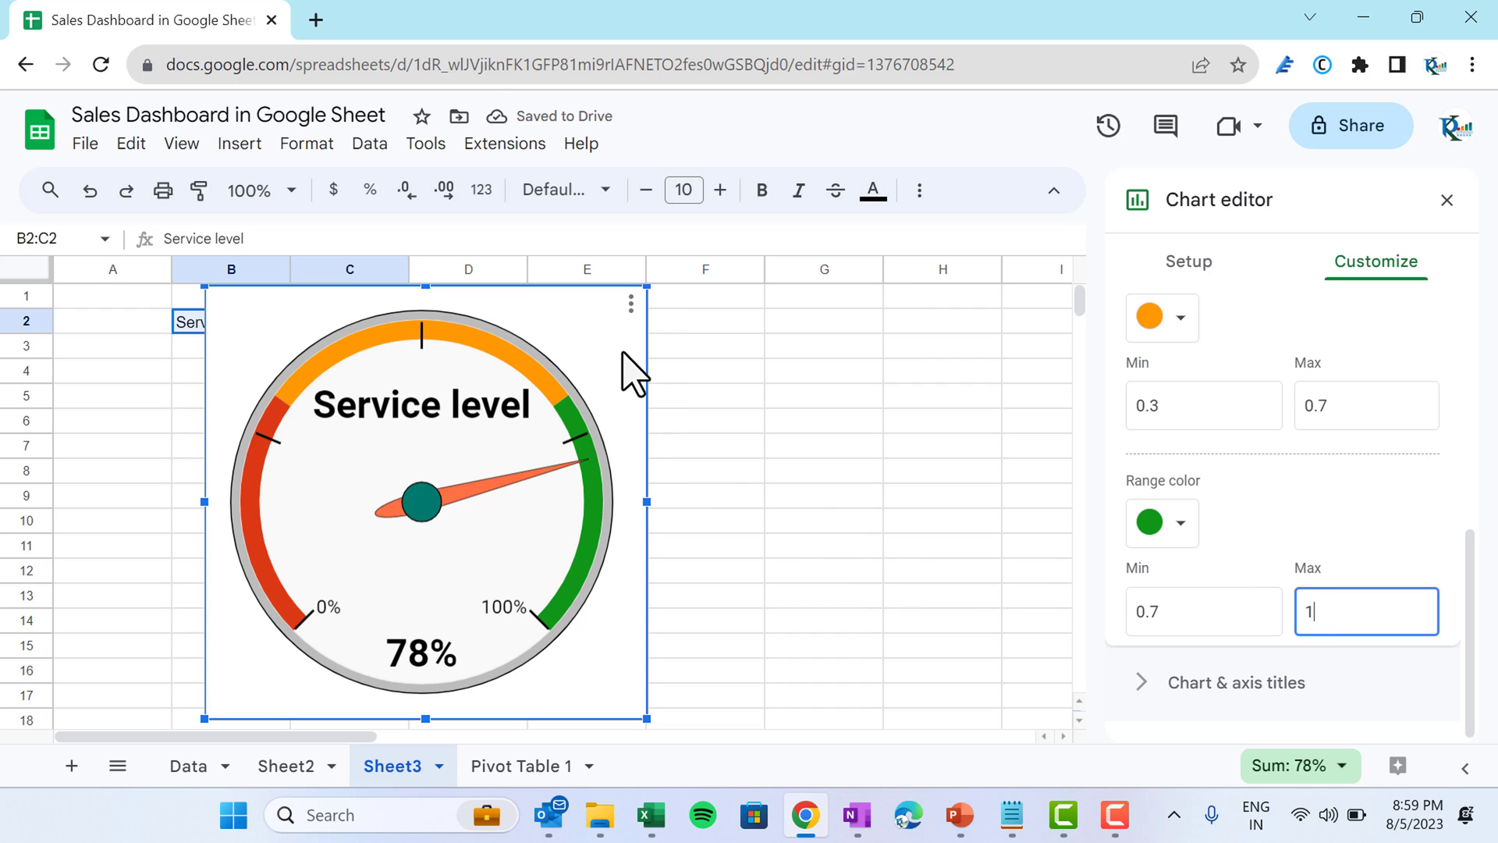
left_click_drag(624, 355, 864, 360)
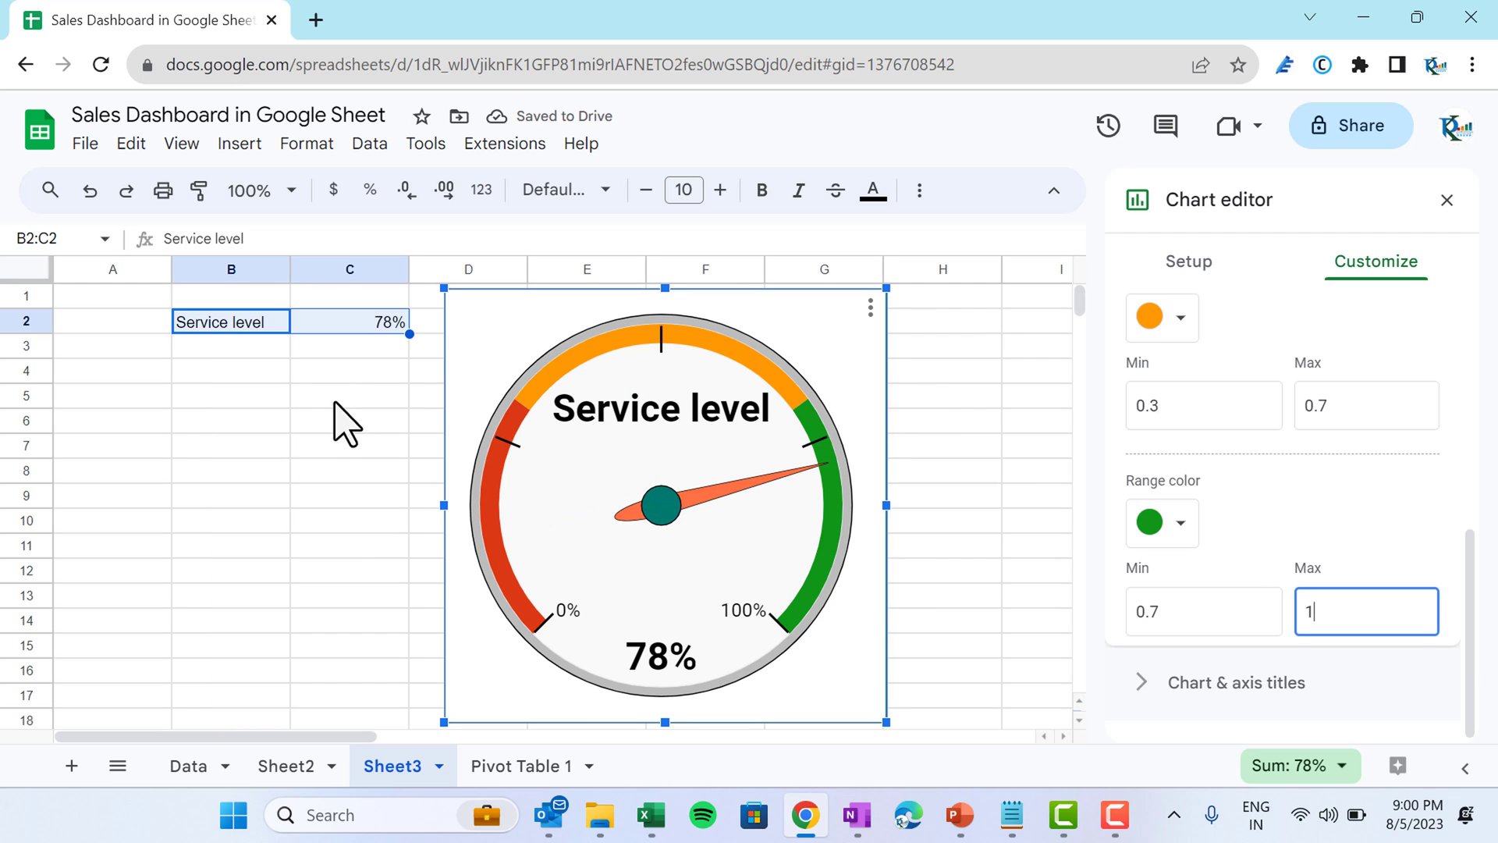
Step: Close the chart editor and test the gauge with 90%, then 76%, in C2
left_click(364, 373)
left_click(367, 325)
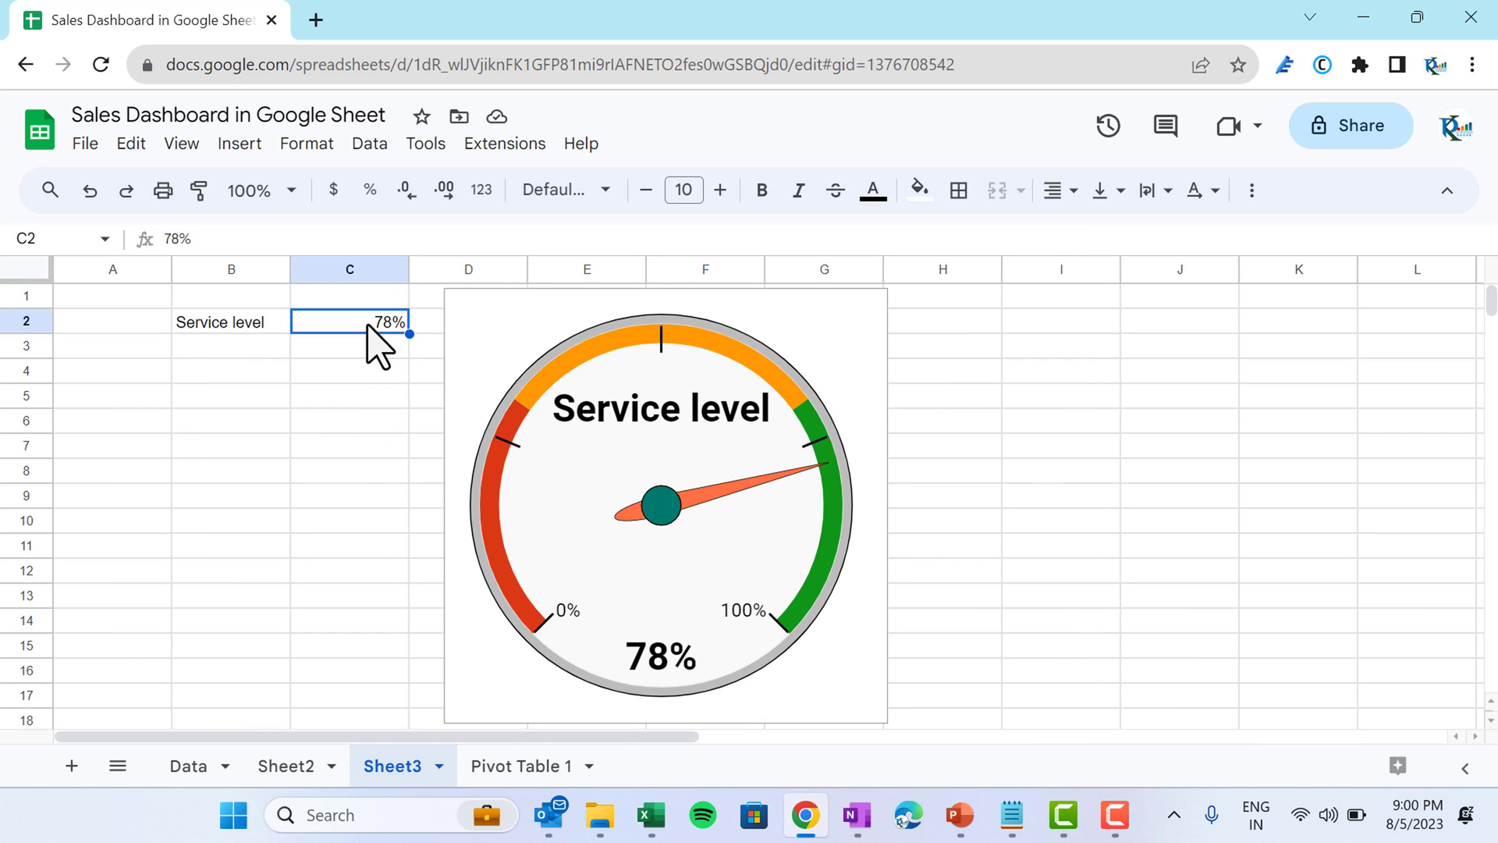
type("90")
key("Return")
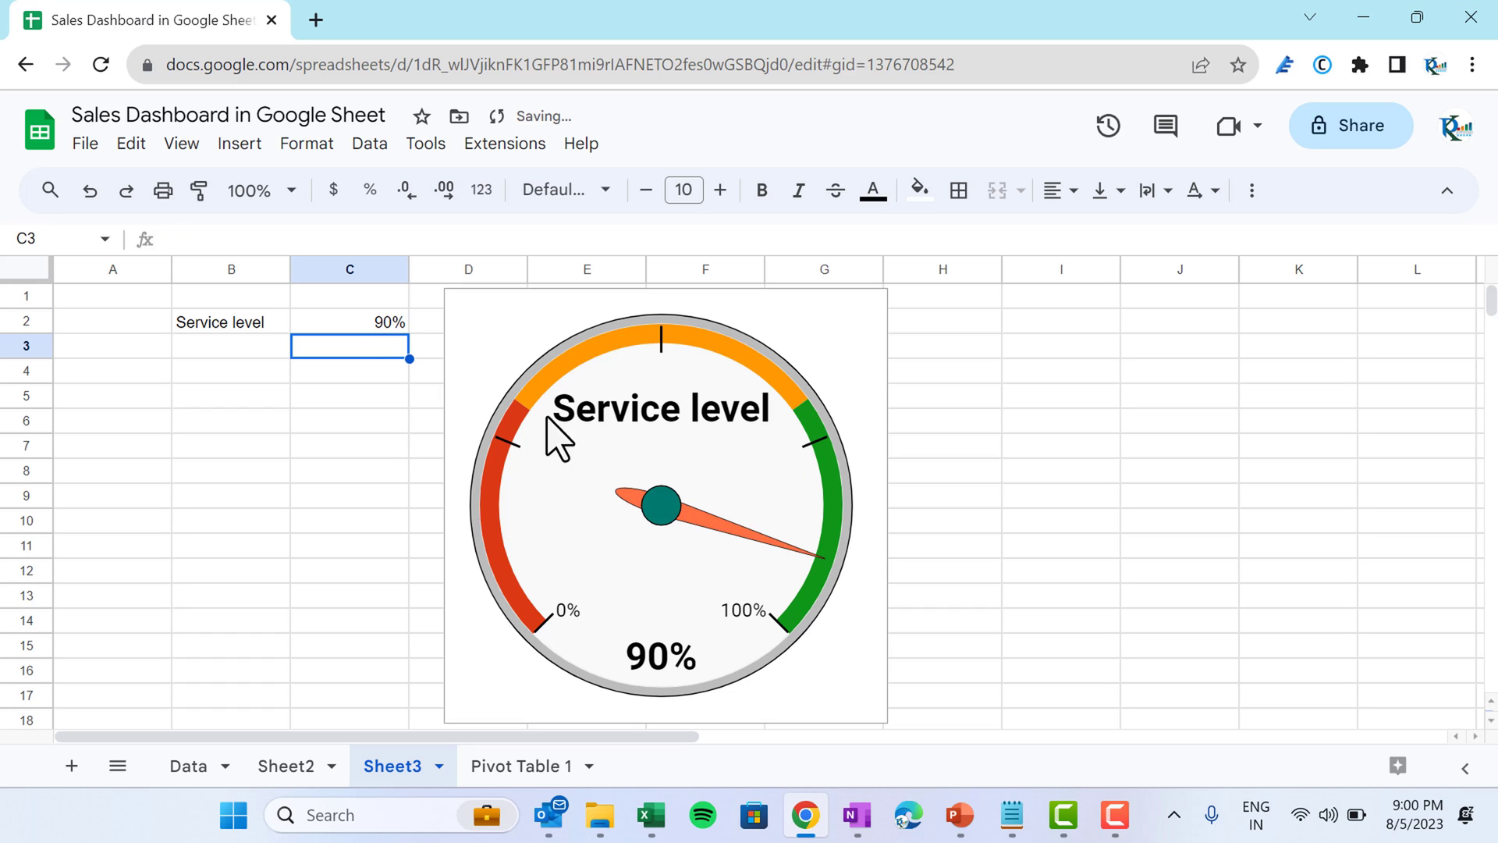
left_click(378, 324)
type("7")
type("6")
key("Return")
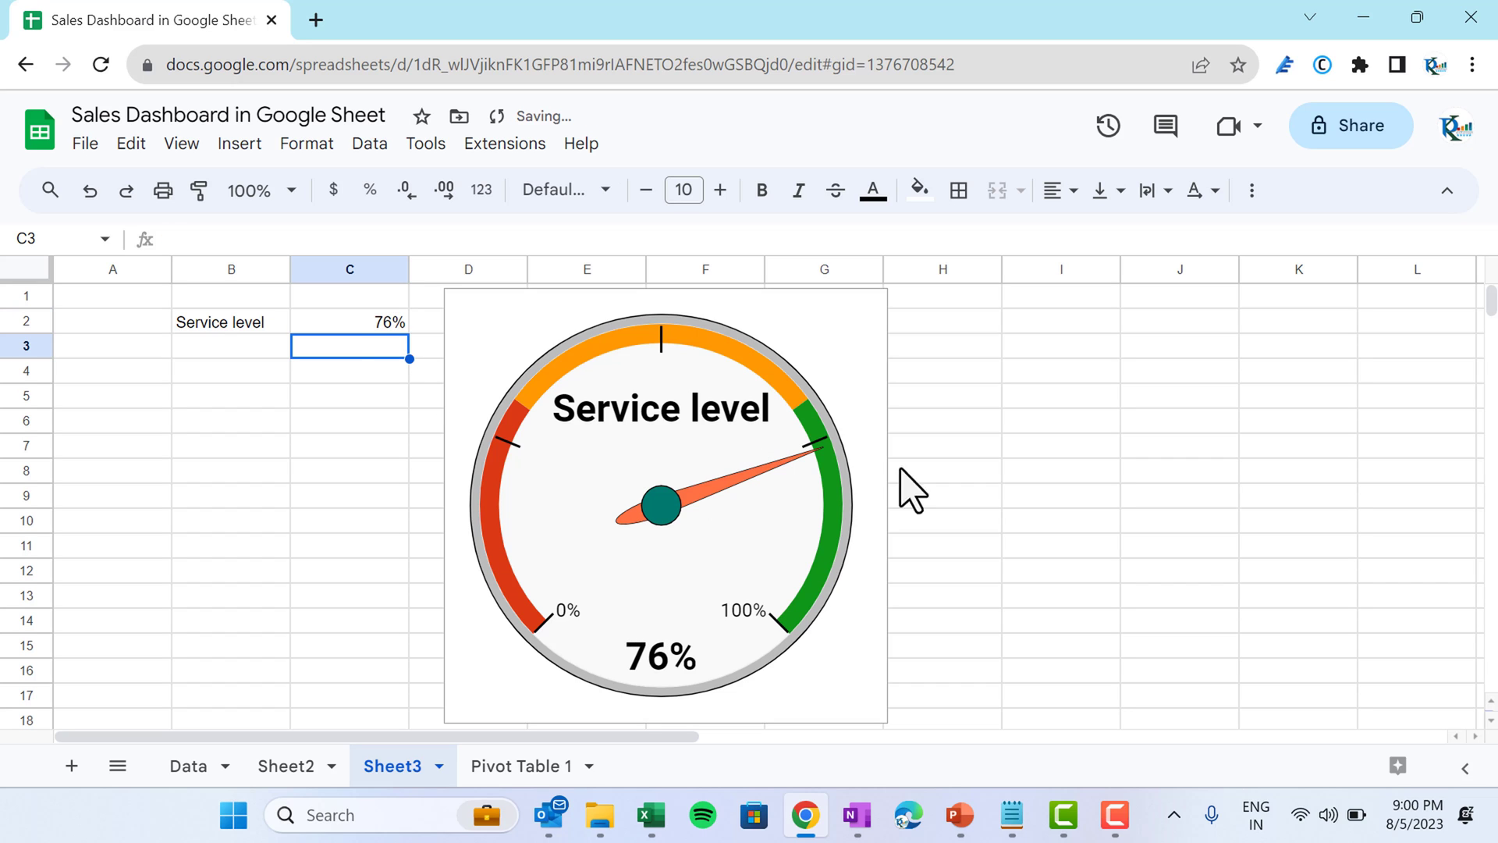
Step: Enter 67%, then 20% in C2, dropping the needle into the red band
left_click(382, 320)
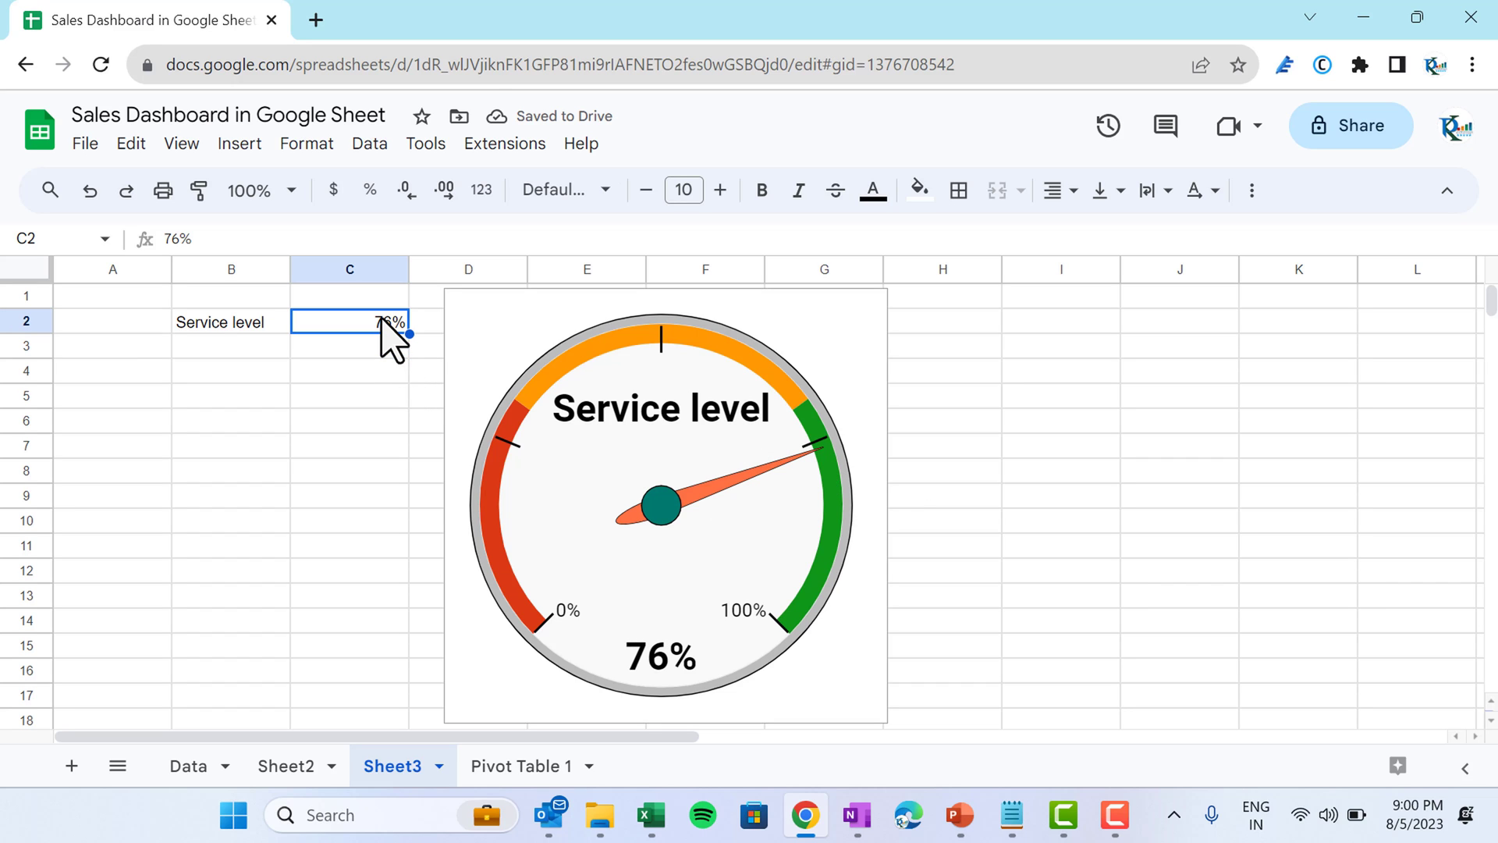
type("67")
key("Return")
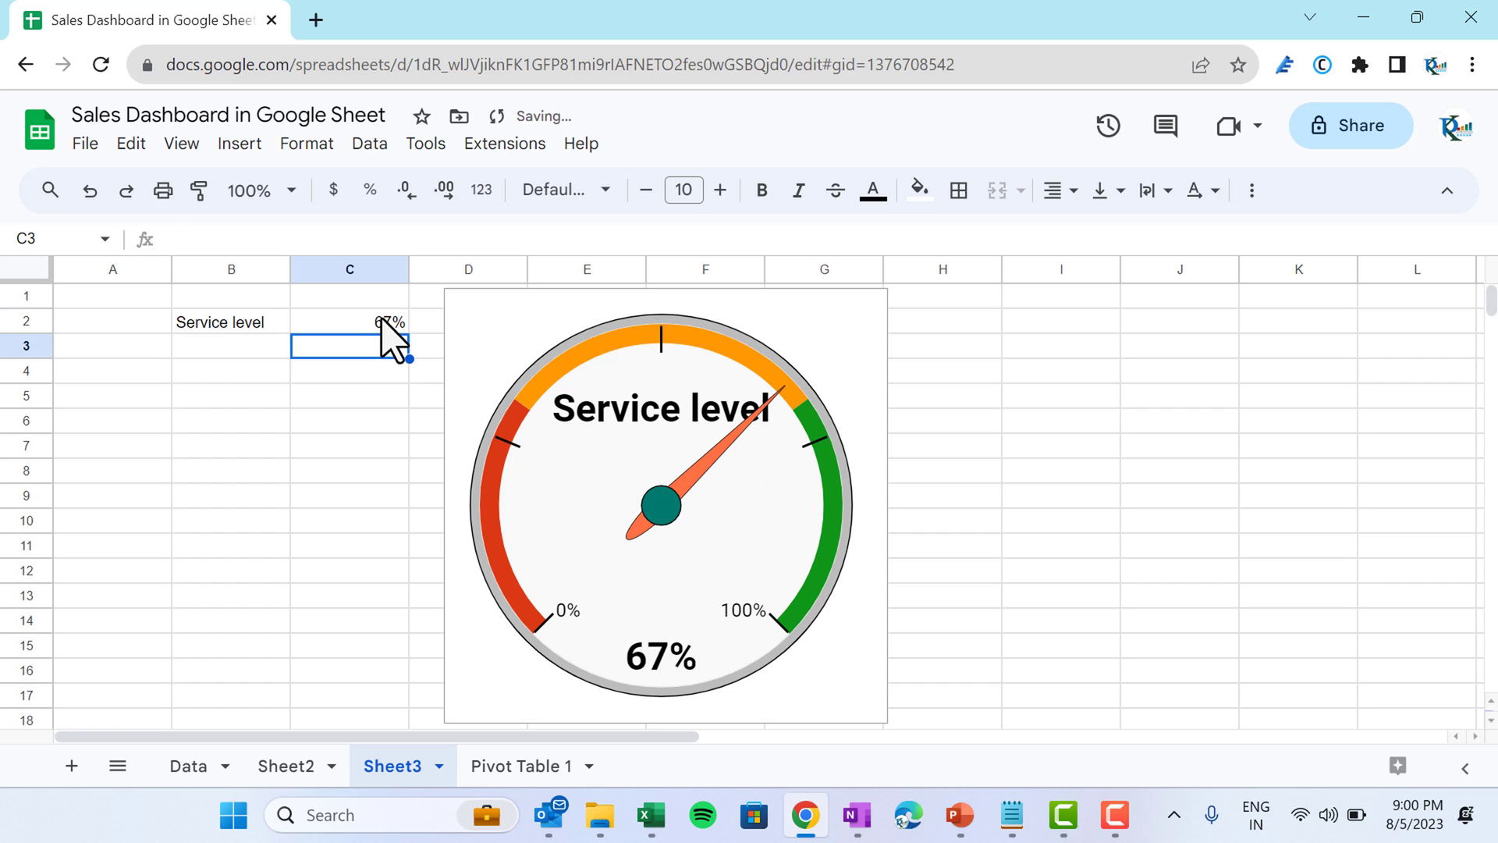
left_click(387, 321)
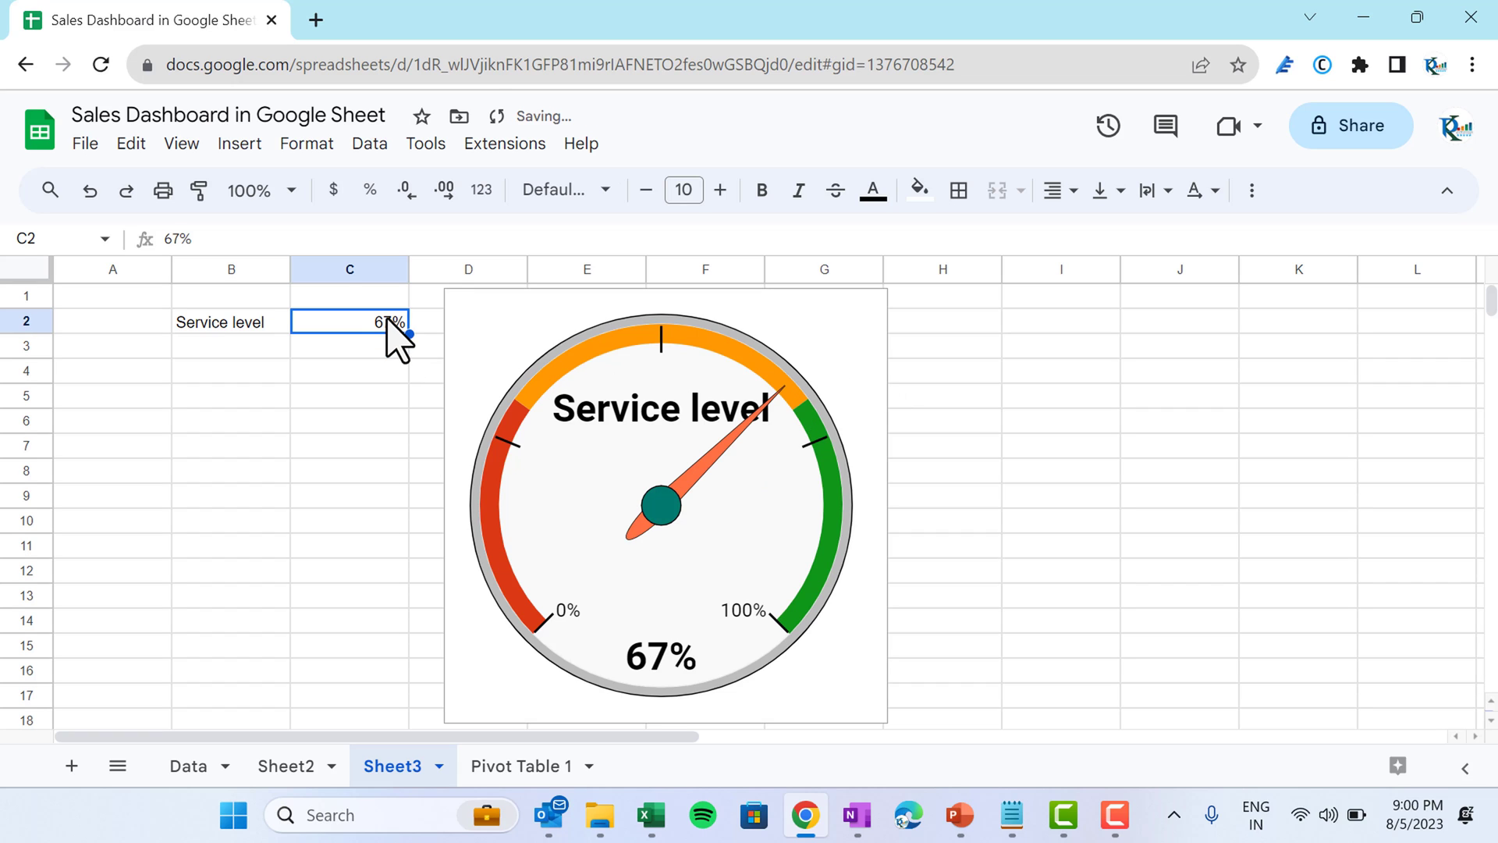
type("20")
key("Return")
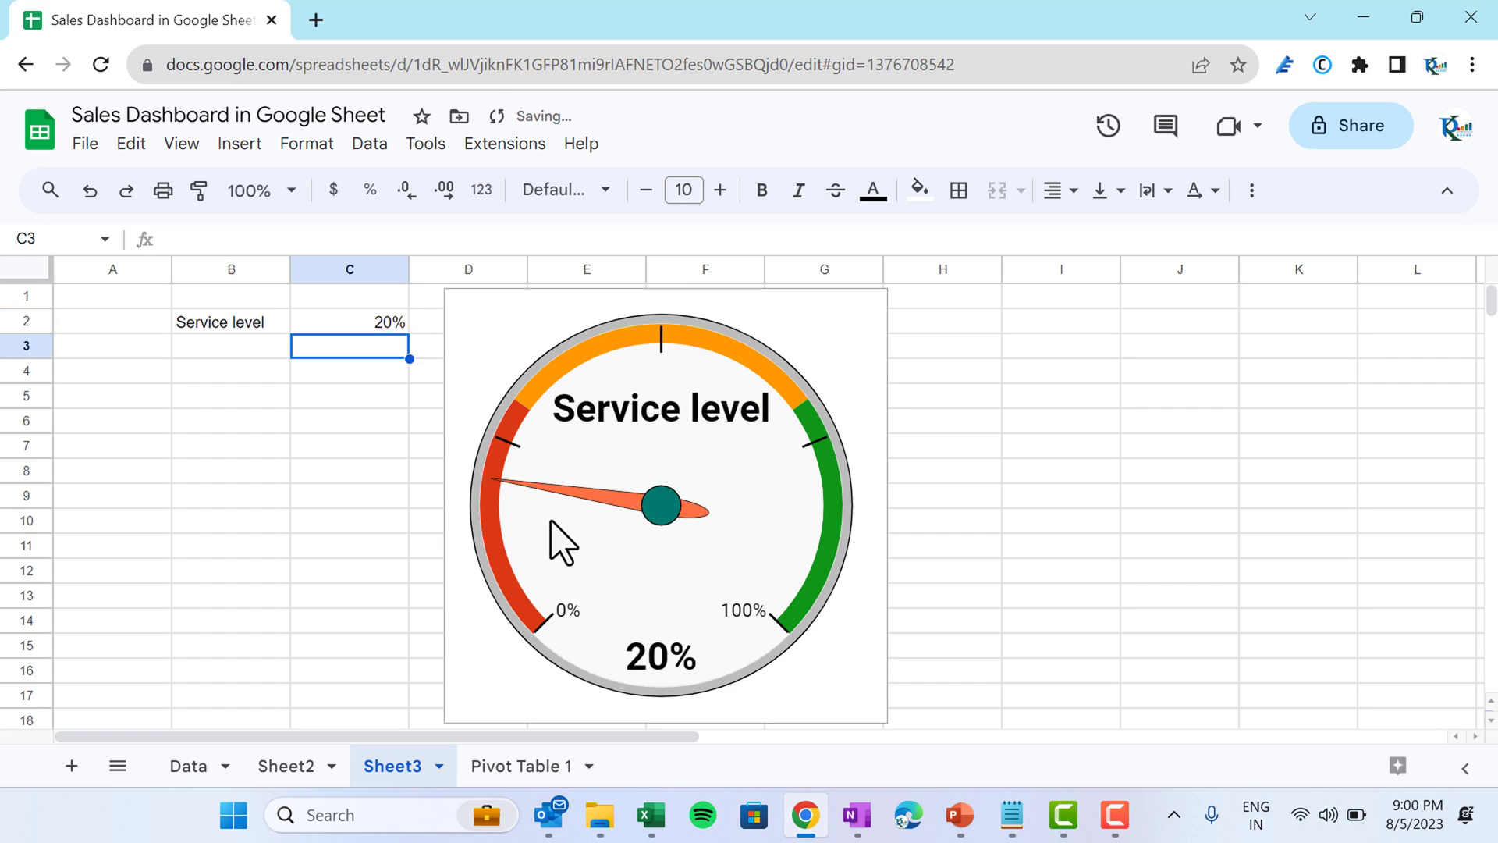